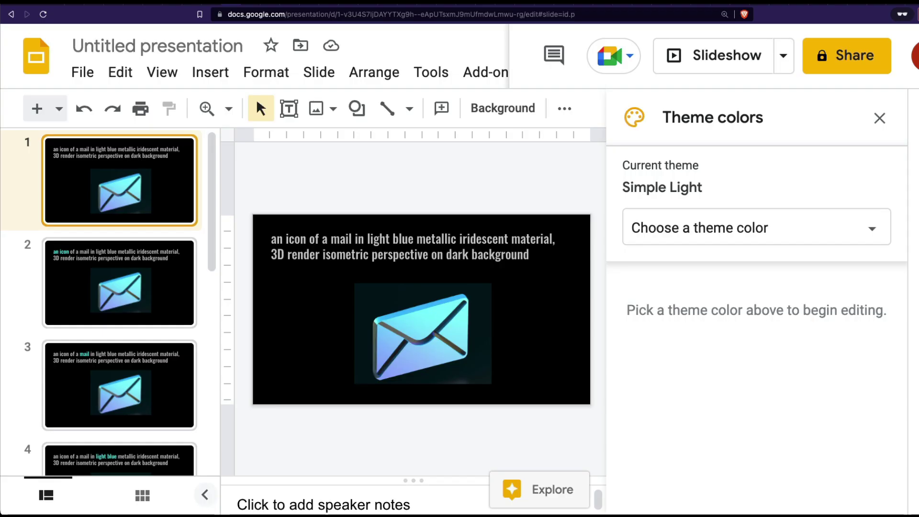
# Present the Google Slides deck of mail-icon prompts as a full-screen slideshow
pyautogui.click(706, 70)
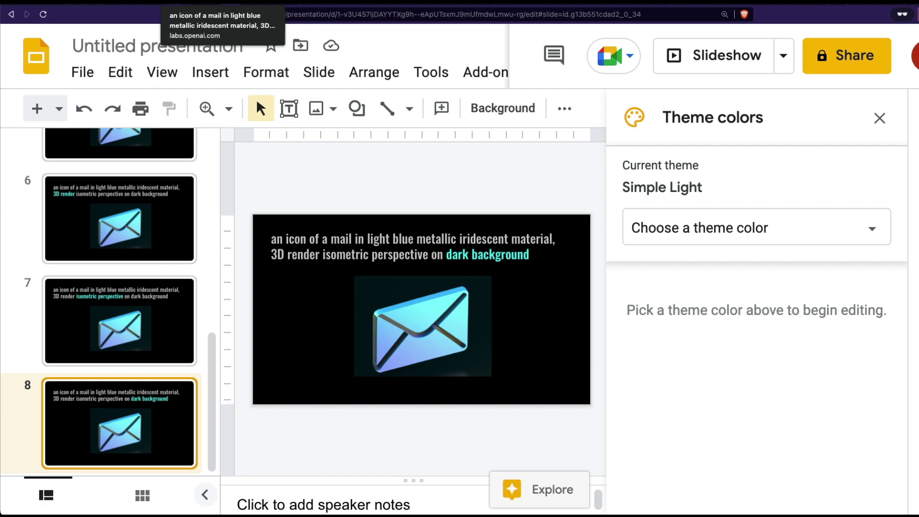
# Change the prompt to 'an iphone front' on a 'black' background and generate images
pyautogui.click(173, 2)
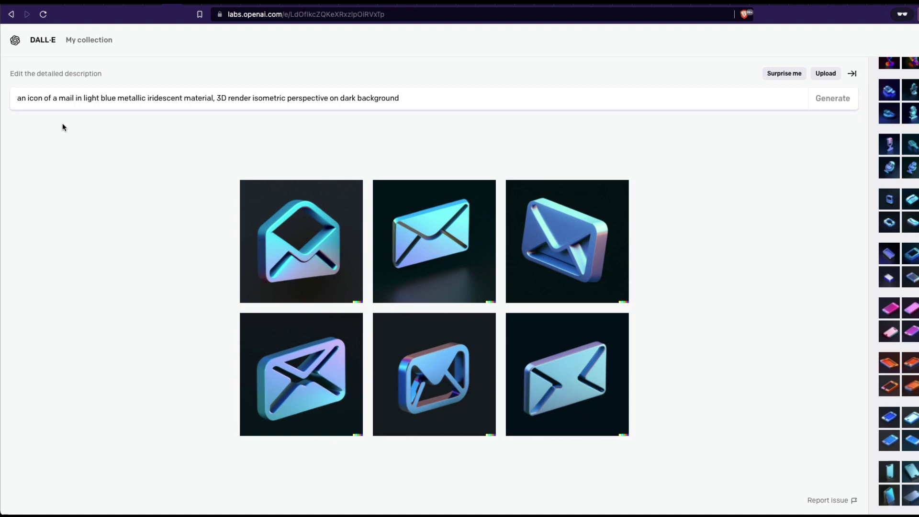
pyautogui.doubleClick(65, 99)
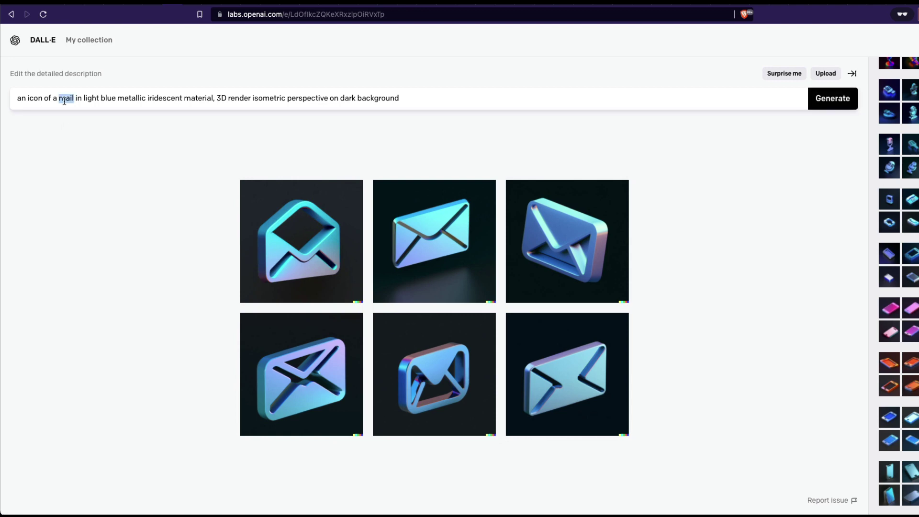
pyautogui.press('BackSpace')
pyautogui.press('BackSpace')
pyautogui.write('n')
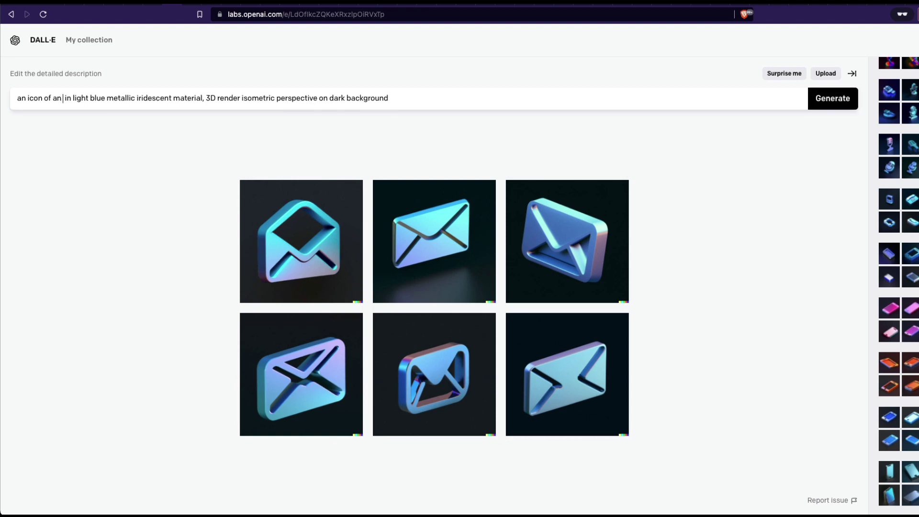
pyautogui.write(' iphone front')
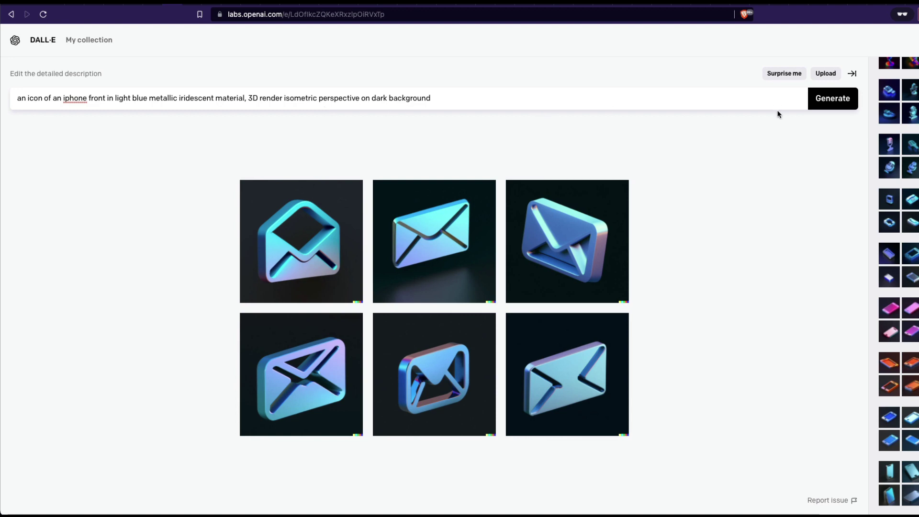
pyautogui.doubleClick(380, 98)
pyautogui.write('black')
pyautogui.click(830, 106)
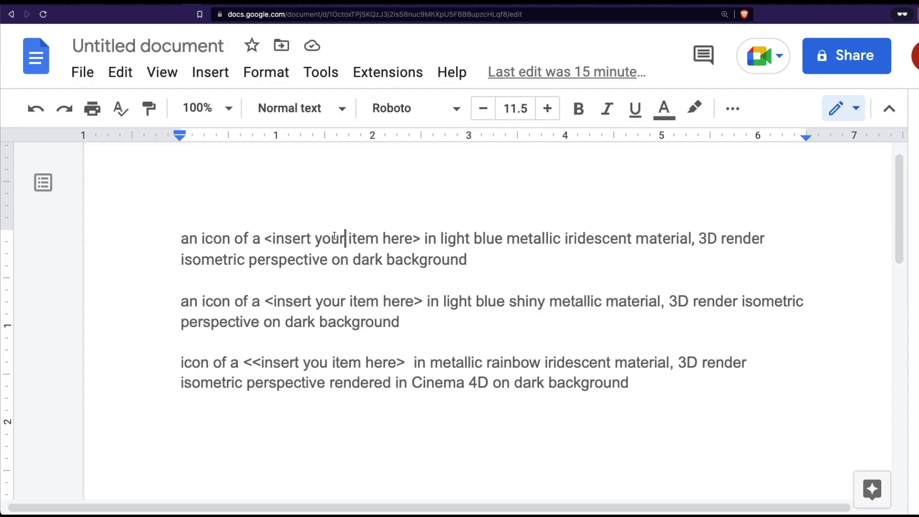
# Scroll the prompt list and select 'Cinema 4D' in the third prompt template
pyautogui.scroll(-1, 322, 316)
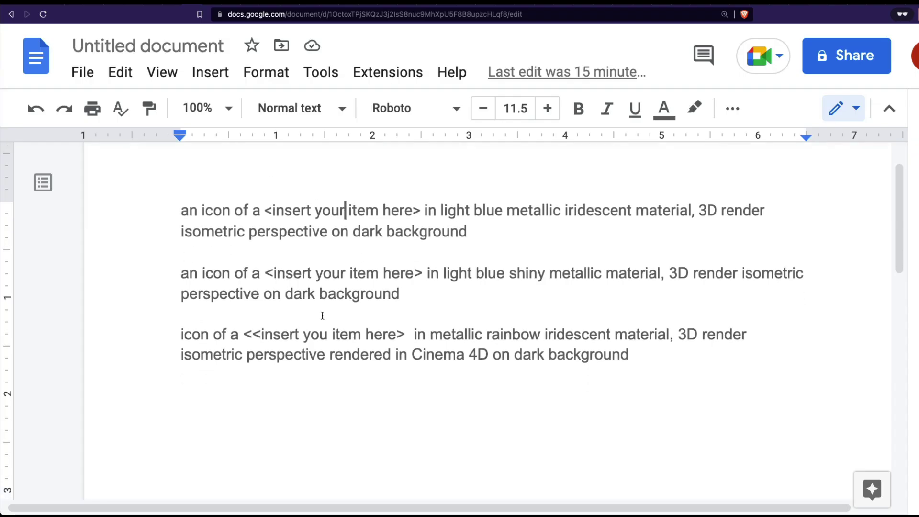
pyautogui.scroll(-1, 558, 319)
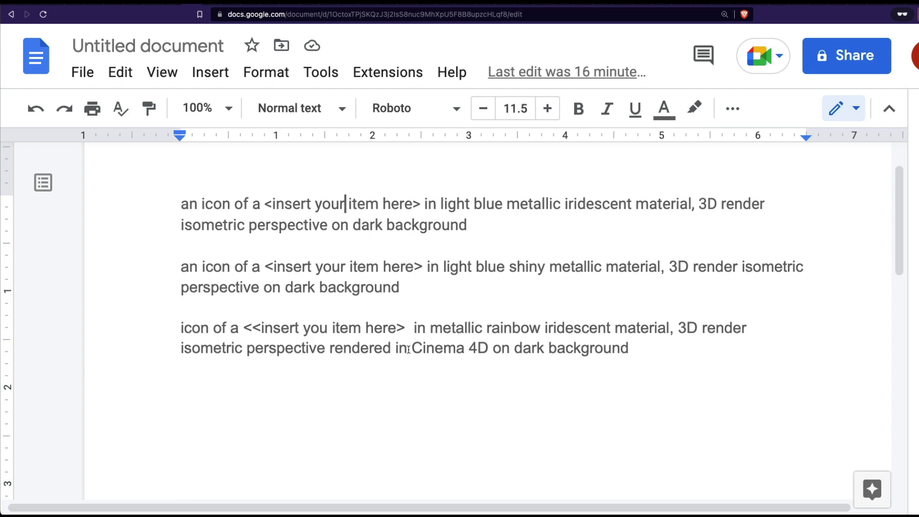
pyautogui.moveTo(412, 348); pyautogui.dragTo(486, 353)
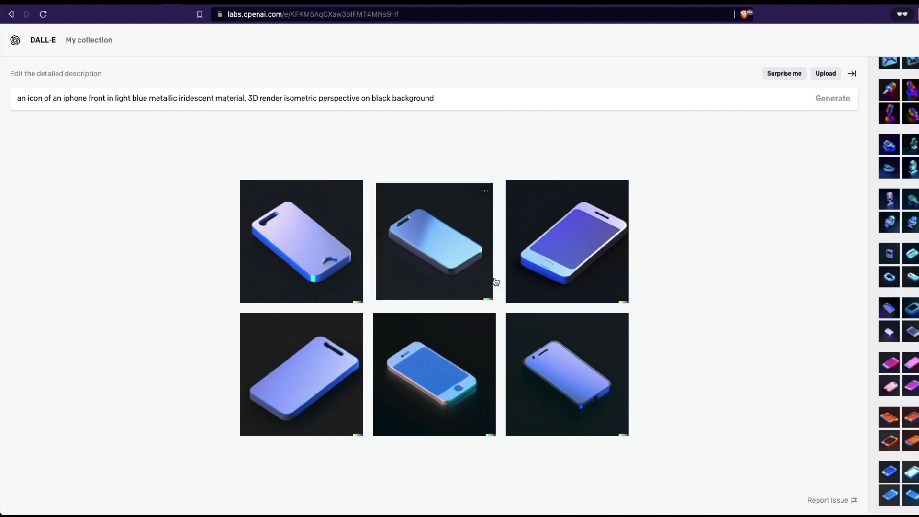
pyautogui.click(493, 390)
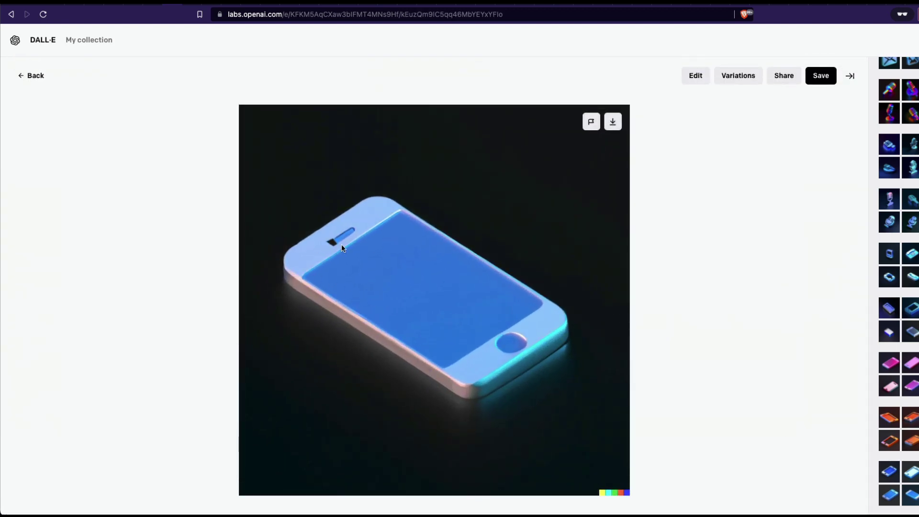
pyautogui.hscroll(10, 350, 242)
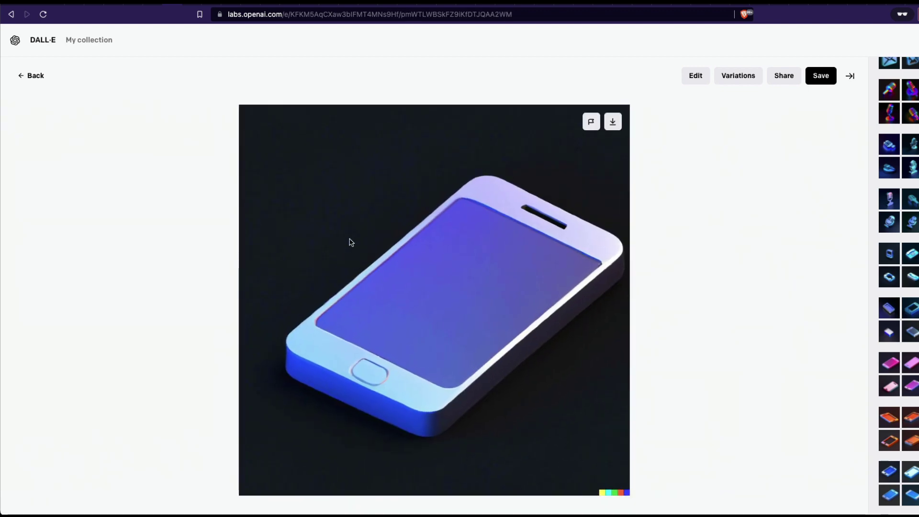
pyautogui.hscroll(5, 351, 242)
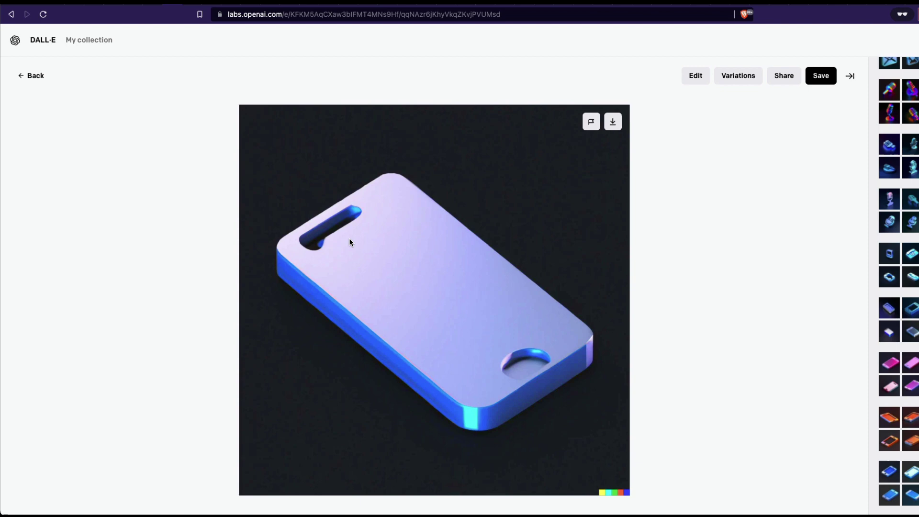
pyautogui.hscroll(5, 350, 243)
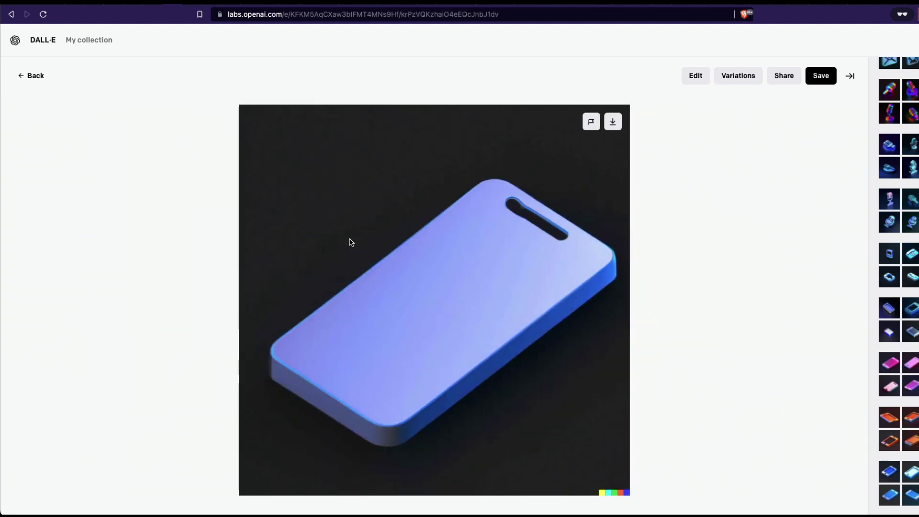
pyautogui.hscroll(3, 351, 242)
pyautogui.hscroll(-3, 351, 243)
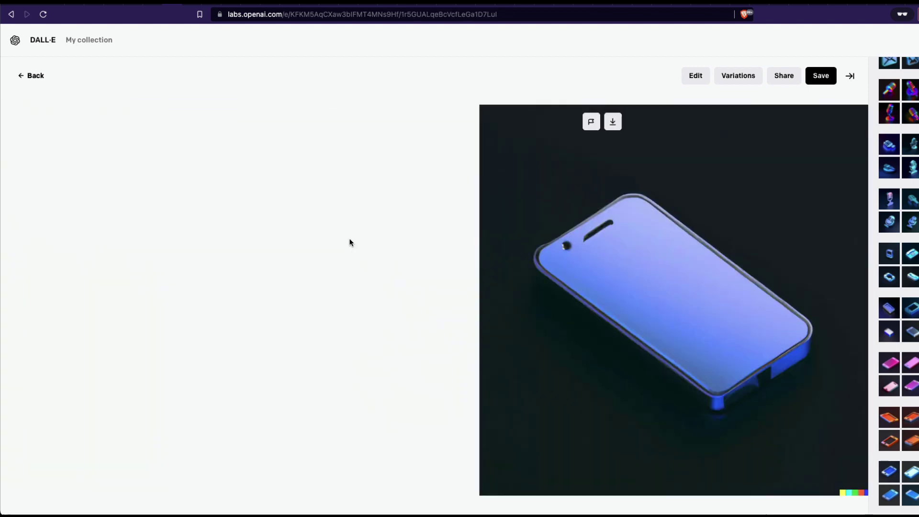
pyautogui.hscroll(3, 351, 242)
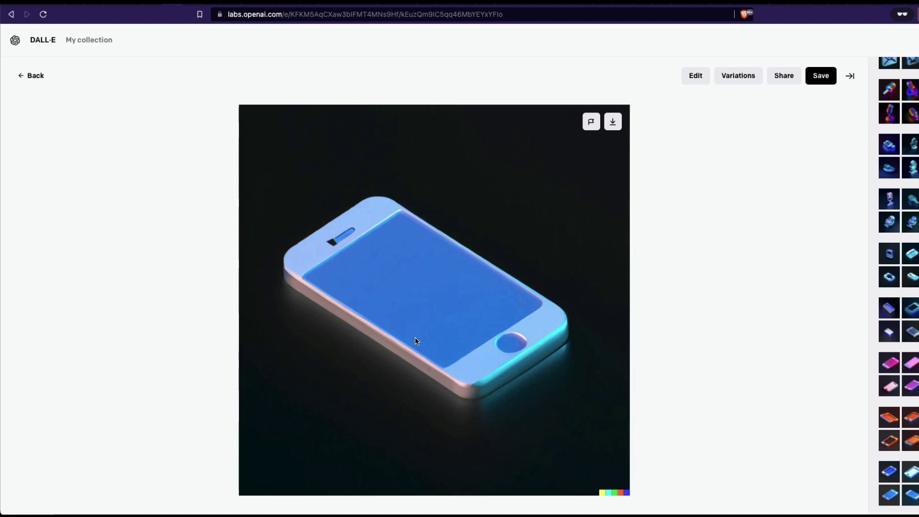
pyautogui.press('Escape')
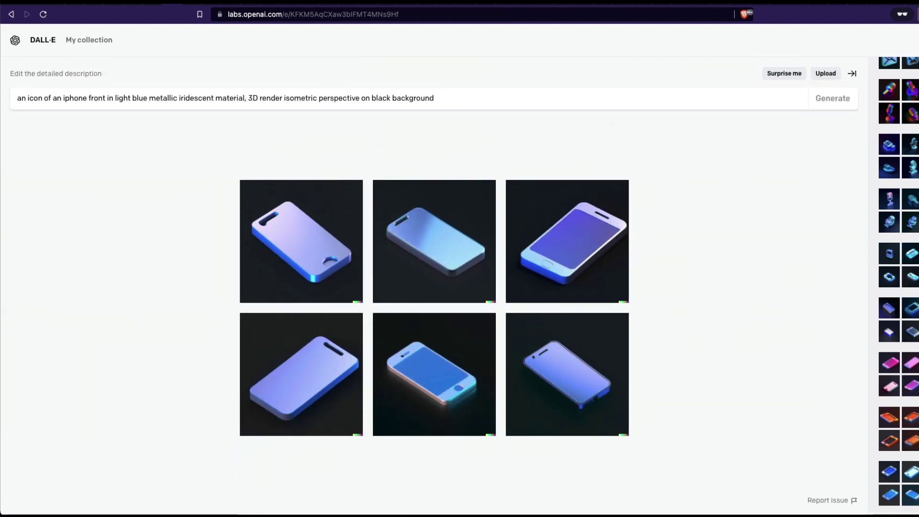
# Copy the third rainbow iridescent prompt template into the DALL·E prompt box, replacing the old prompt
pyautogui.hotkey('ctrl', 'Tab')
pyautogui.click(327, 348)
pyautogui.moveTo(659, 352); pyautogui.dragTo(173, 327)
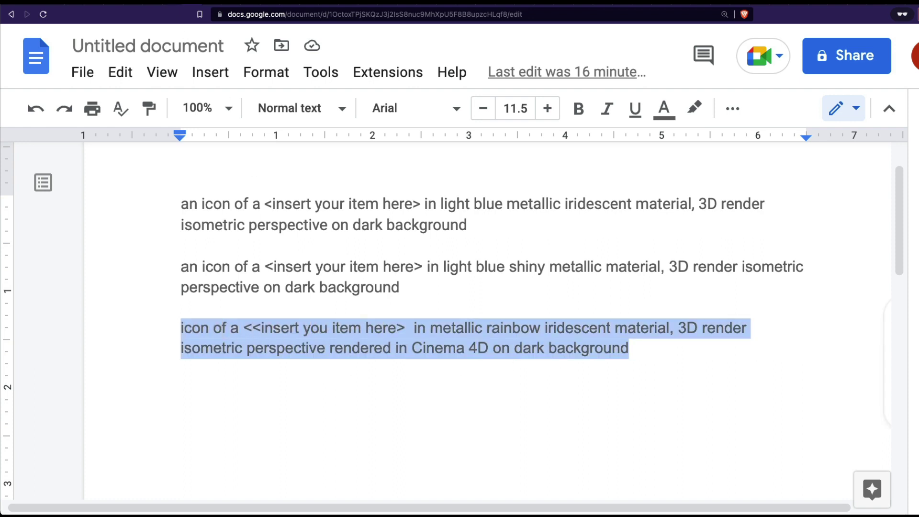
pyautogui.hotkey('ctrl', 'Tab')
pyautogui.hotkey('ctrl', 'Tab')
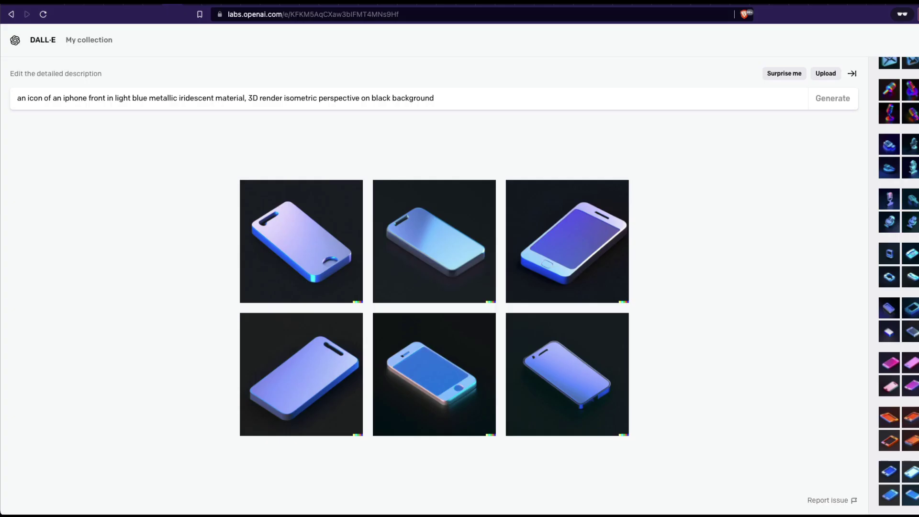
pyautogui.tripleClick(210, 101)
pyautogui.write('icon of a <insert you item here>  in metallic rainbow iridescent material, 3D render isometric perspective rendered in Cinema 4D on dark background')
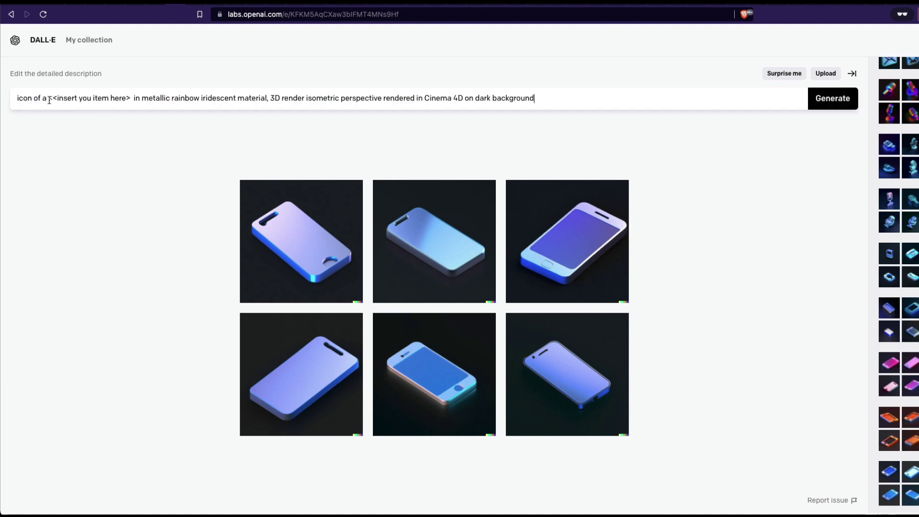
# Replace the template's item placeholder with 'paper plane'
pyautogui.moveTo(49, 101); pyautogui.dragTo(130, 98)
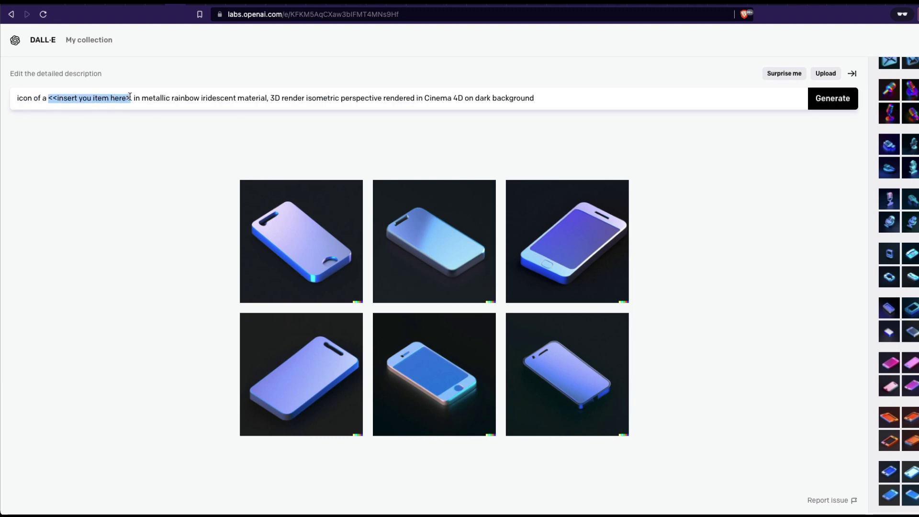
pyautogui.press('BackSpace')
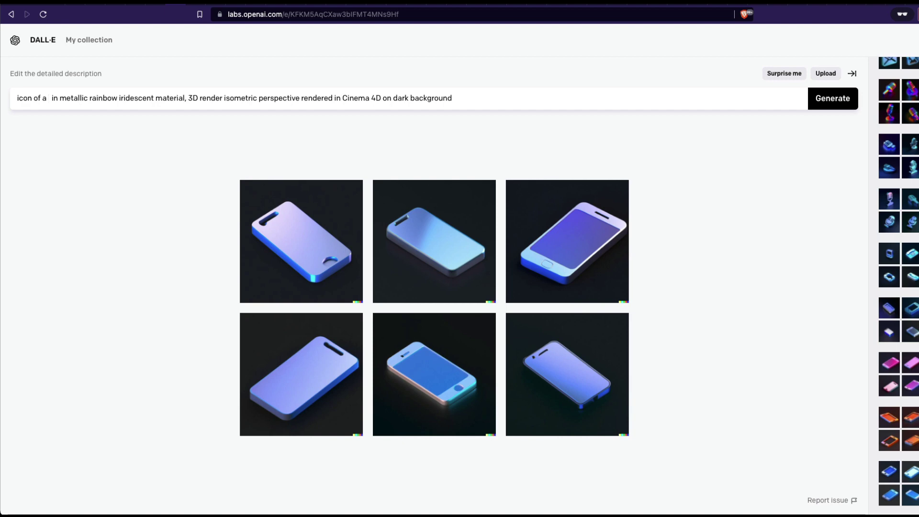
pyautogui.write('phone')
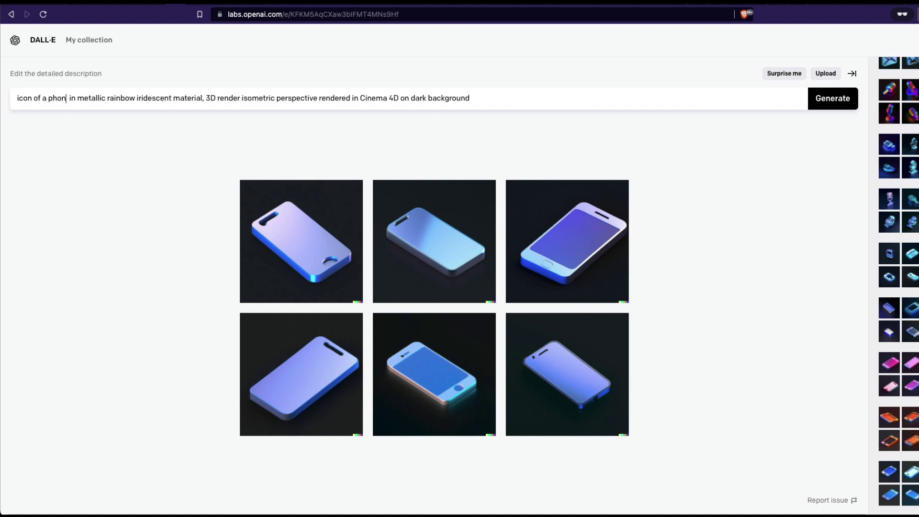
pyautogui.press('BackSpace')
pyautogui.press('BackSpace')
pyautogui.press('BackSpace')
pyautogui.press('BackSpace')
pyautogui.press('BackSpace')
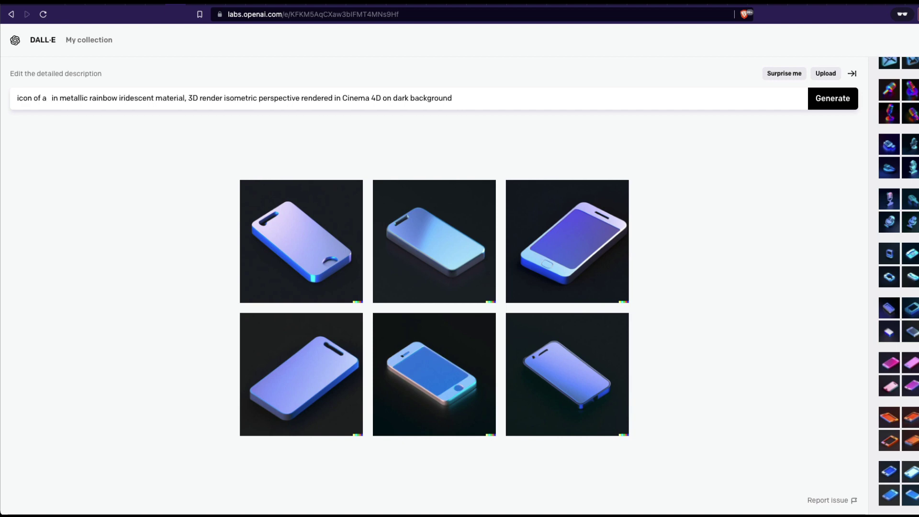
pyautogui.write('mailbo')
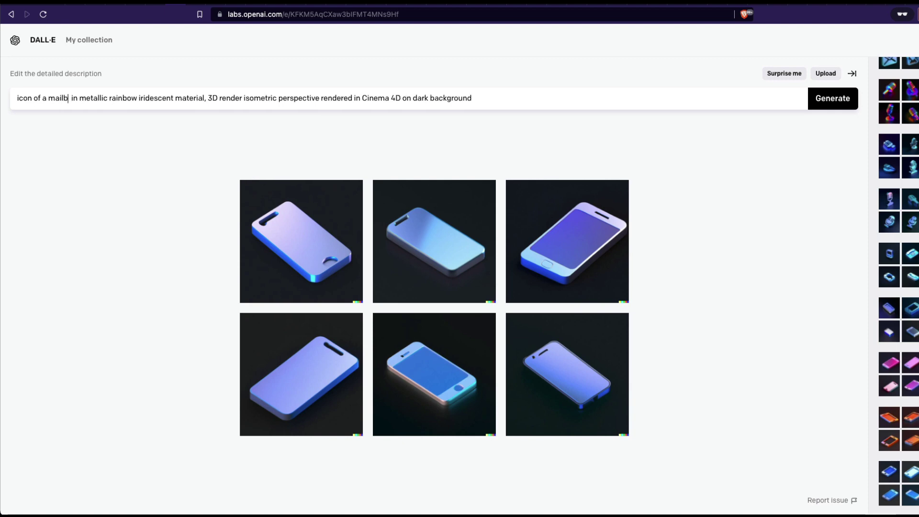
pyautogui.press('BackSpace')
pyautogui.press('BackSpace')
pyautogui.press('BackSpace')
pyautogui.press('BackSpace')
pyautogui.press('BackSpace')
pyautogui.press('BackSpace')
pyautogui.write('paper')
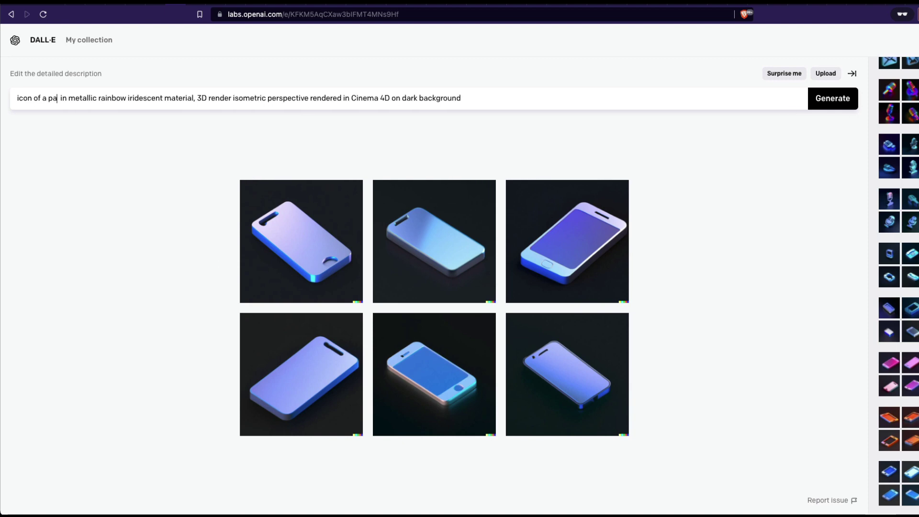
pyautogui.write(' pla')
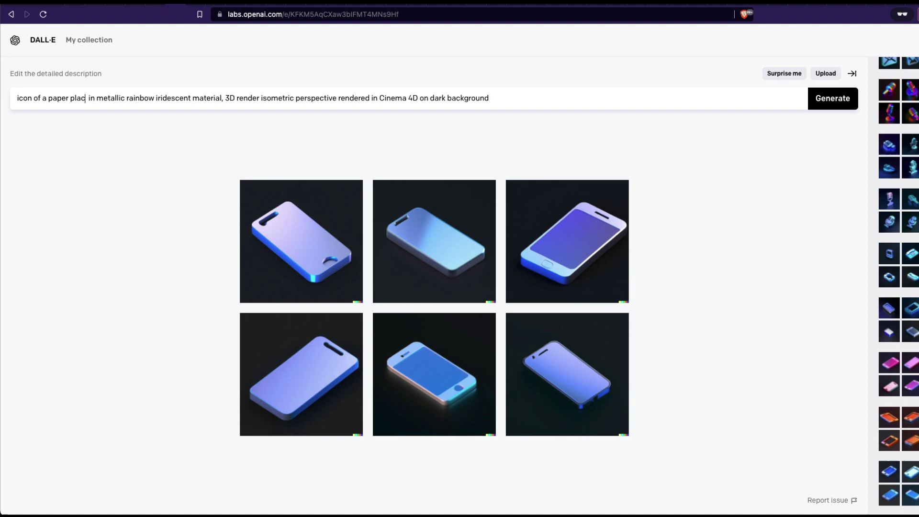
pyautogui.write('ne')
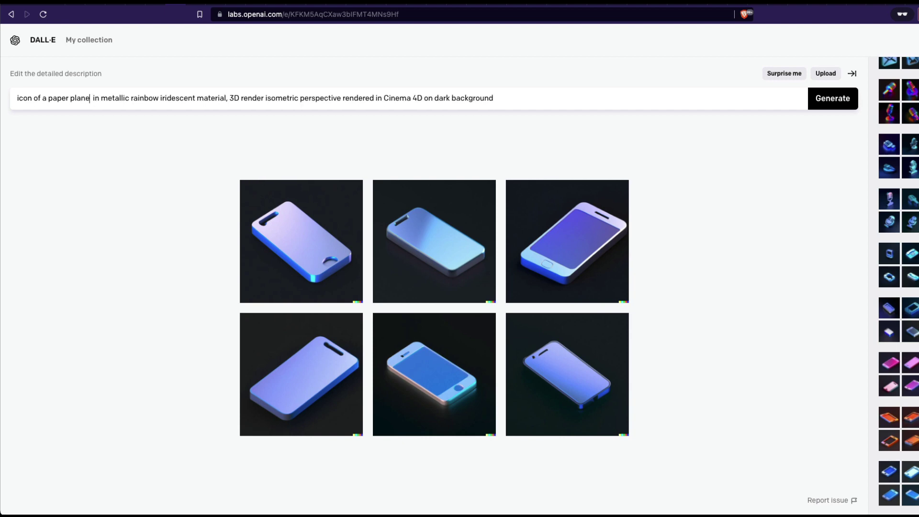
# Generate the paper plane icons and browse the results enlarged before returning to the grid
pyautogui.click(821, 107)
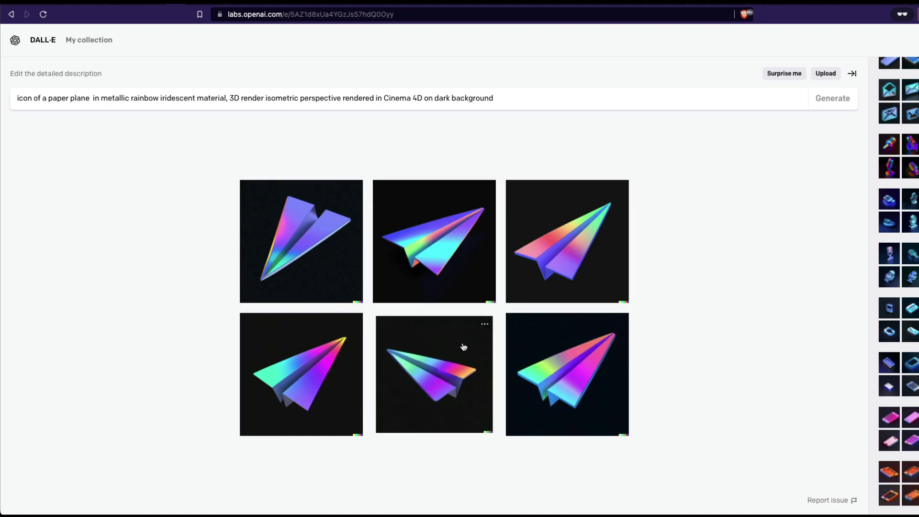
pyautogui.click(280, 233)
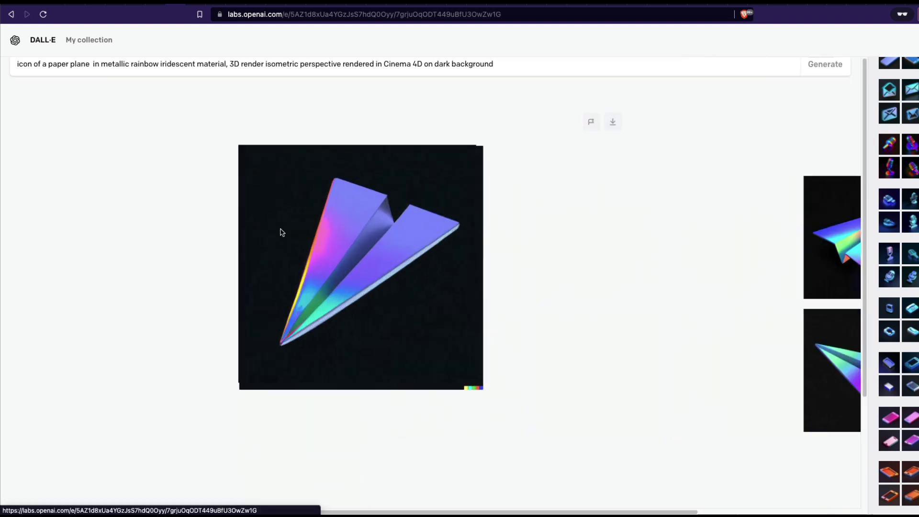
pyautogui.press('Right')
pyautogui.press('Right')
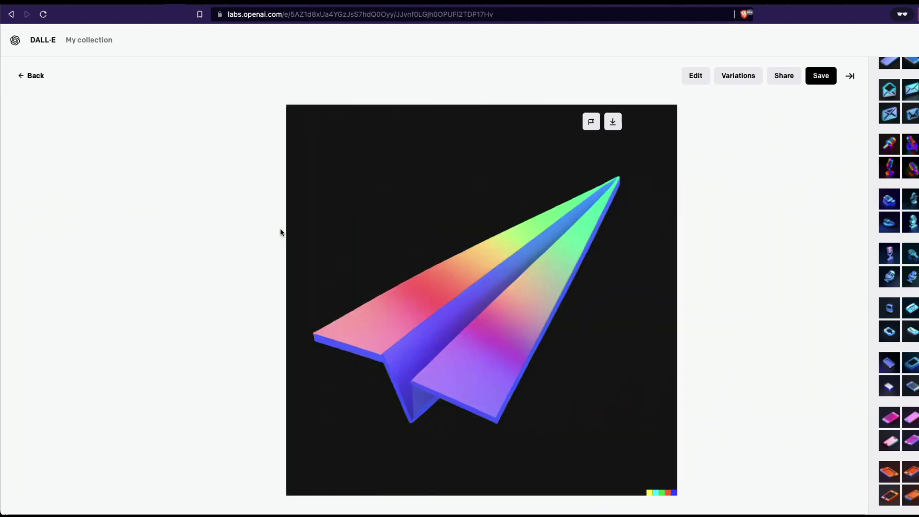
pyautogui.press('Right')
pyautogui.press('Right')
pyautogui.press('Right')
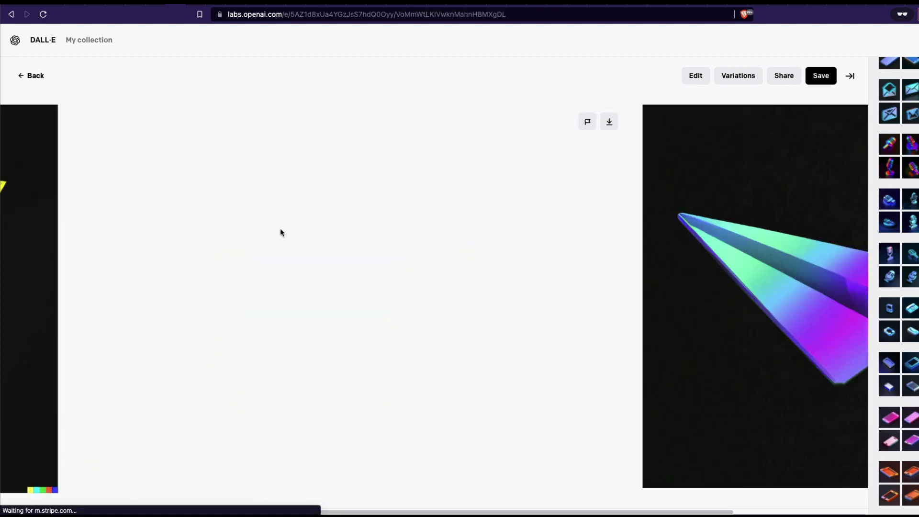
pyautogui.press('Escape')
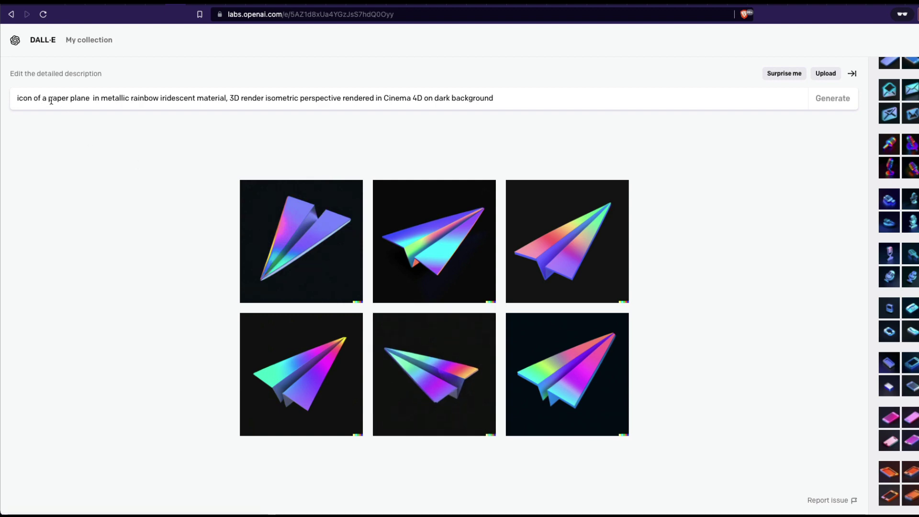
# Replace 'paper plane' with 'microphone' in the prompt and generate
pyautogui.moveTo(48, 99); pyautogui.dragTo(92, 102)
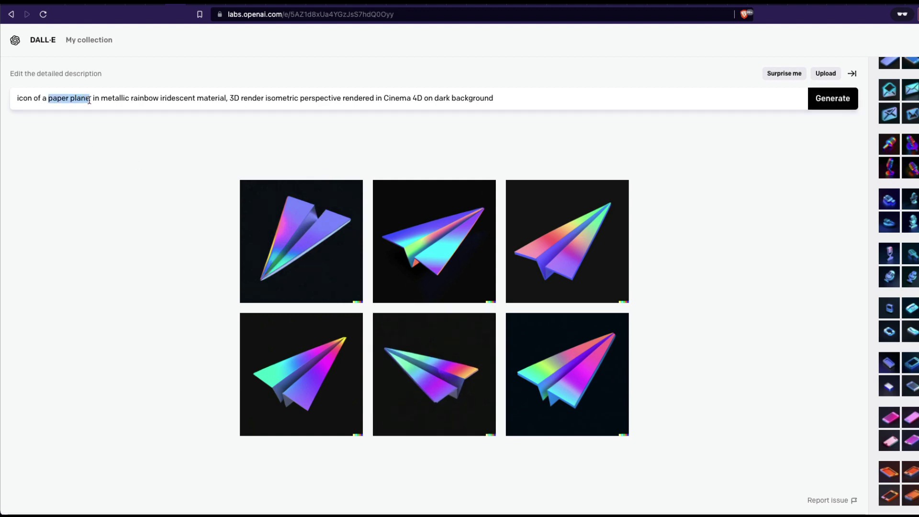
pyautogui.write('micro')
pyautogui.write('phone')
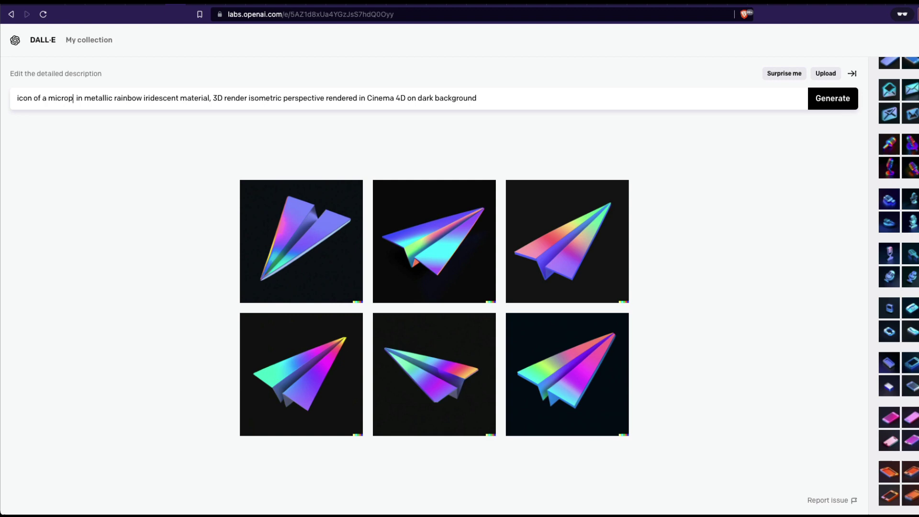
pyautogui.press('Return')
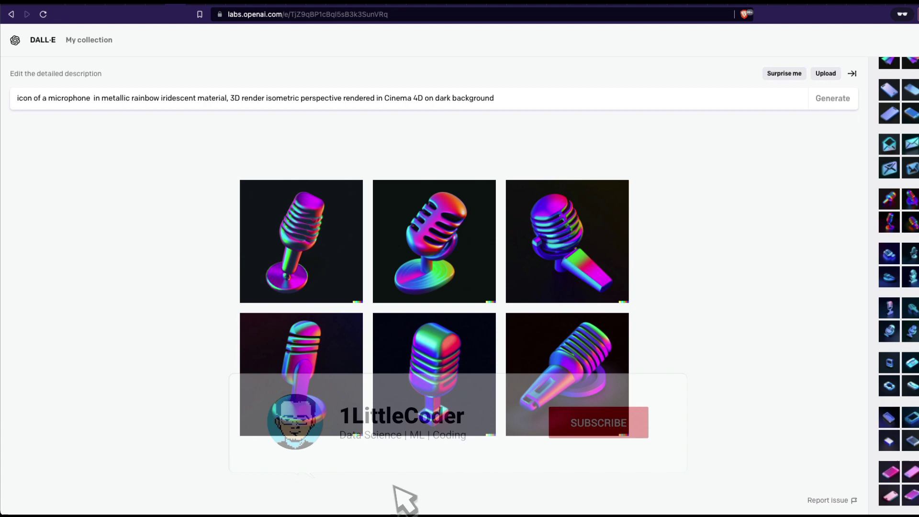
# View a microphone result enlarged, then select 'rainbow' in the prompt
pyautogui.click(454, 371)
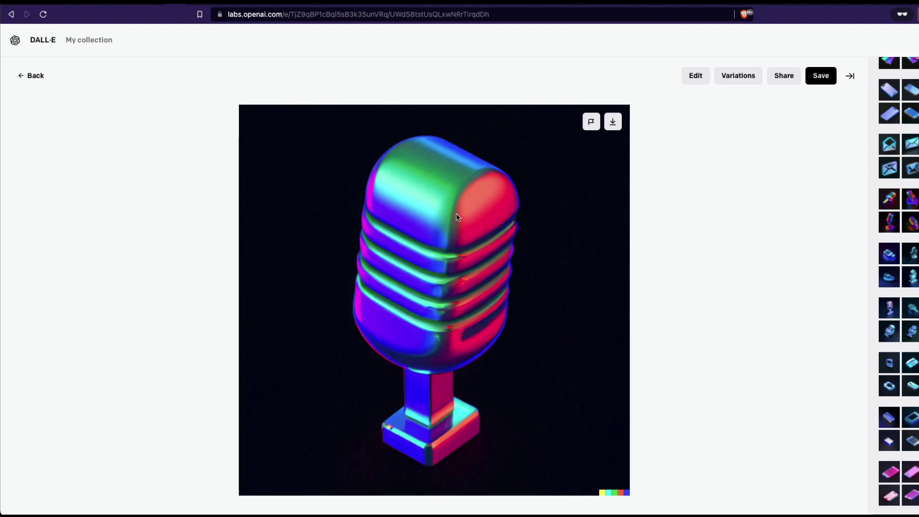
pyautogui.click(311, 181)
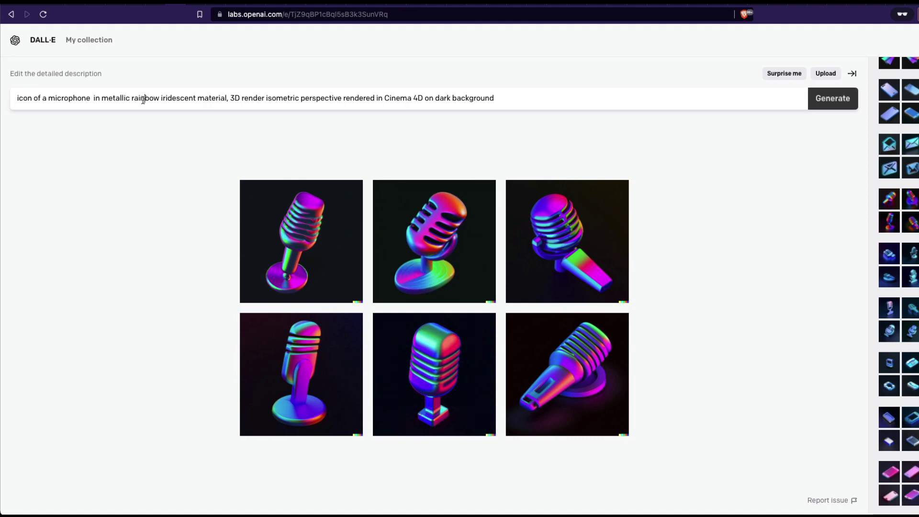
pyautogui.doubleClick(143, 99)
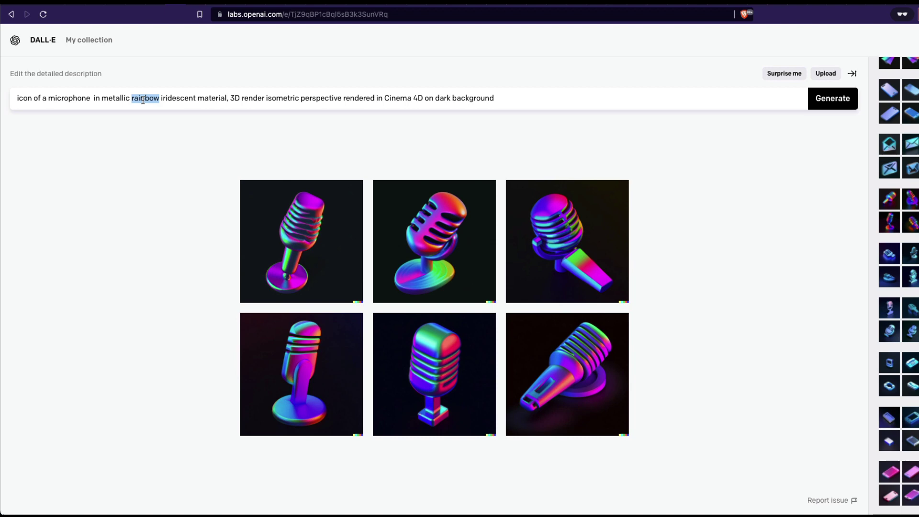
# Generate orange microphone icons and browse them at full size
pyautogui.write('orange')
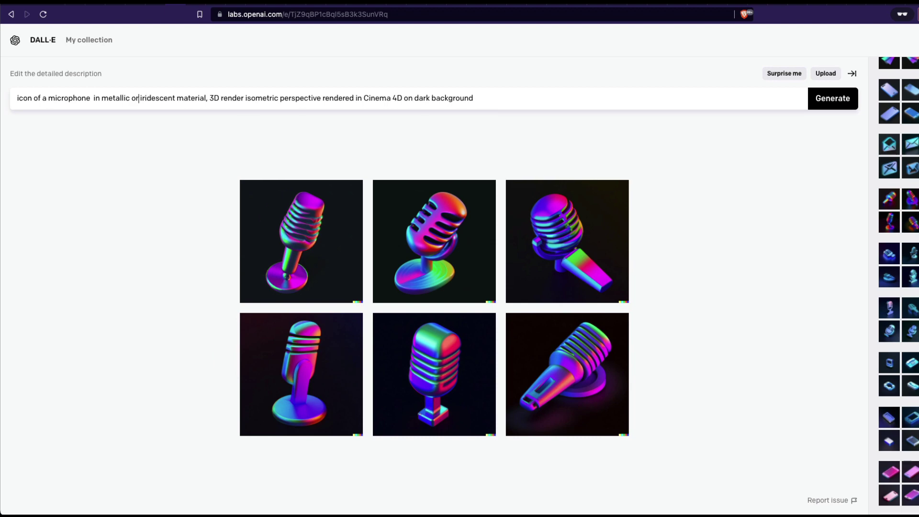
pyautogui.press('Return')
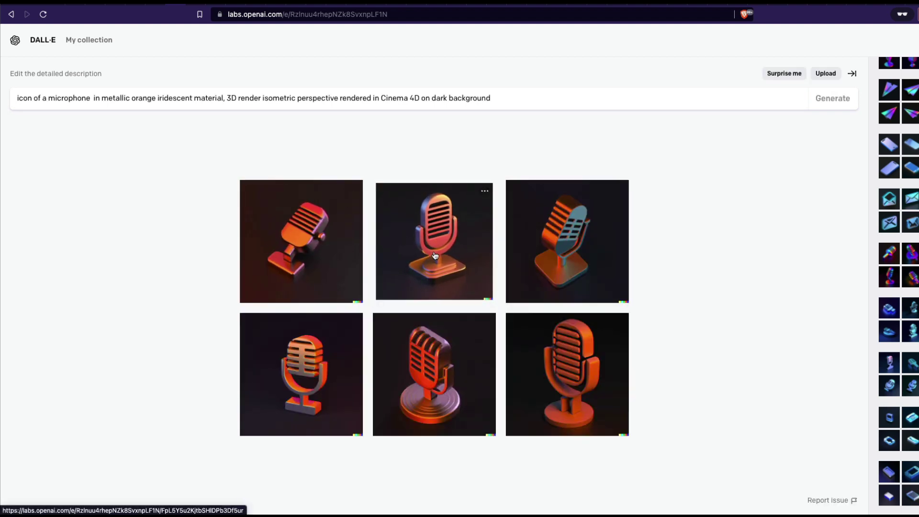
pyautogui.click(408, 231)
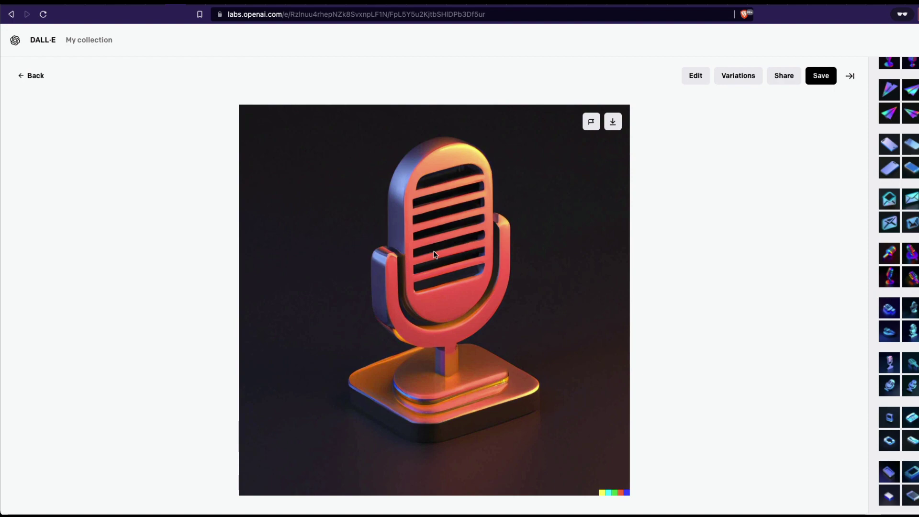
pyautogui.press('Right')
pyautogui.press('Right')
pyautogui.press('Right')
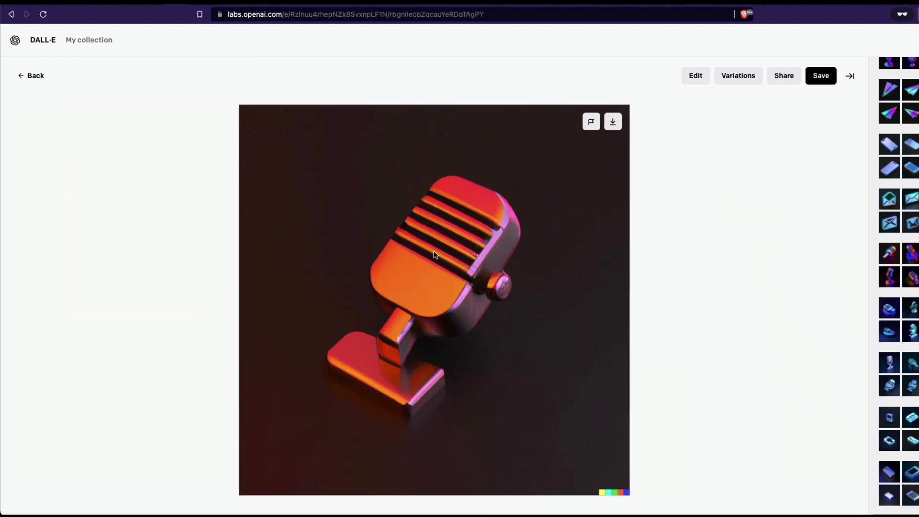
pyautogui.press('Right')
pyautogui.press('Right')
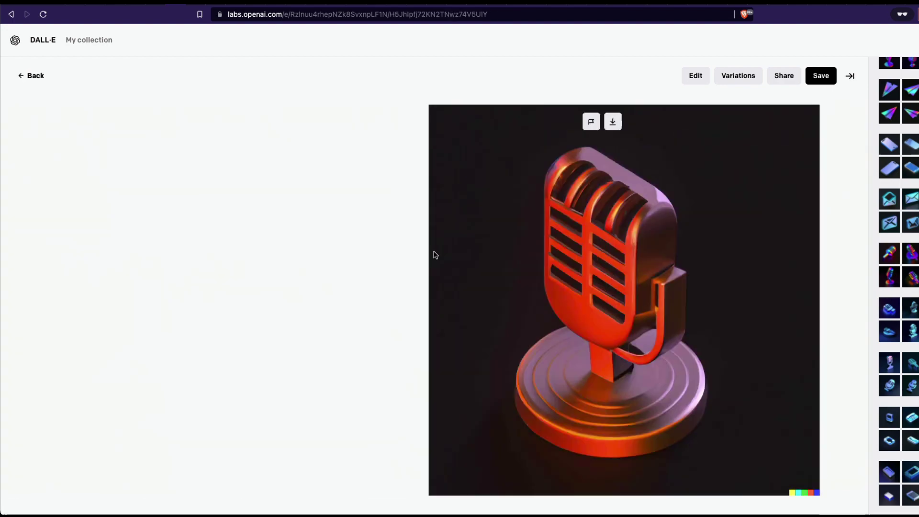
pyautogui.press('Escape')
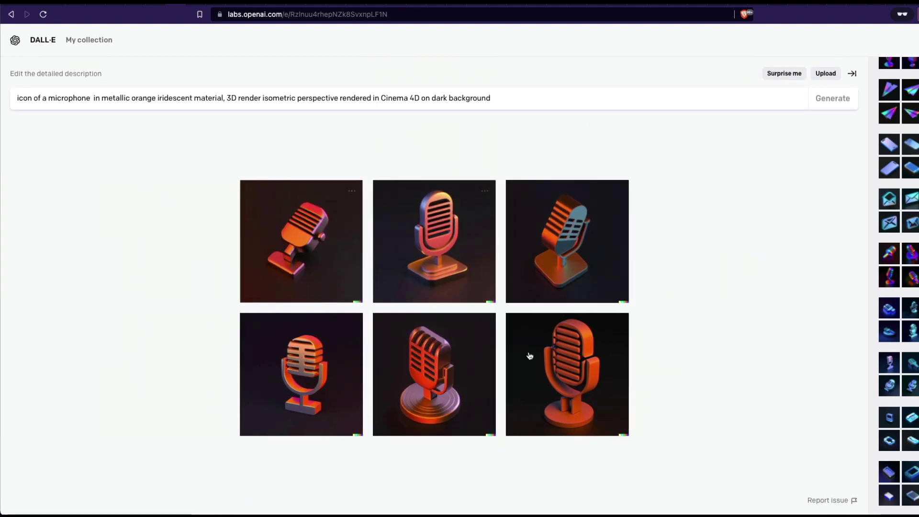
# Delete 'microphone' from the prompt and open a new private browser window
pyautogui.click(67, 98)
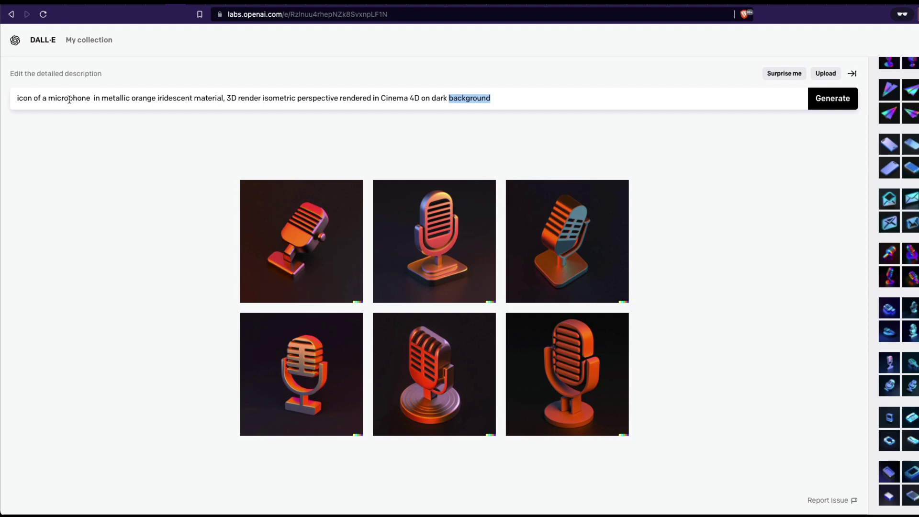
pyautogui.doubleClick(70, 98)
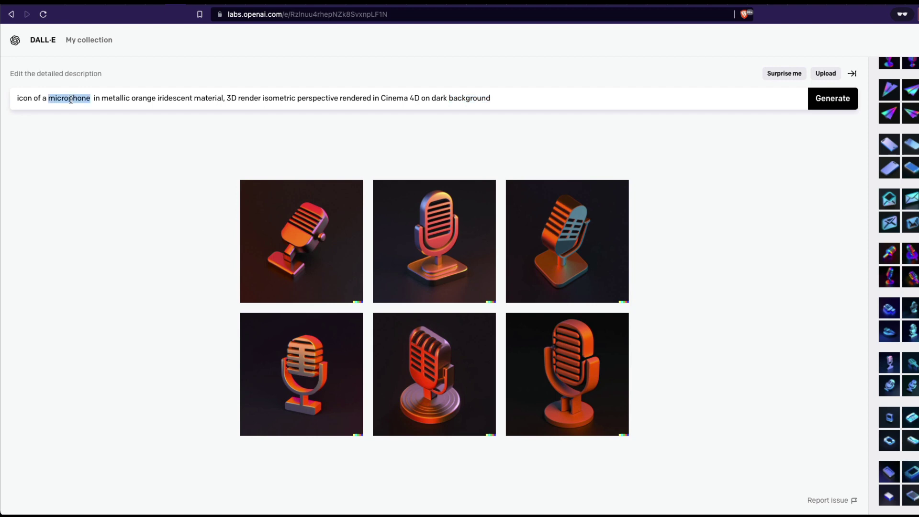
pyautogui.doubleClick(140, 99)
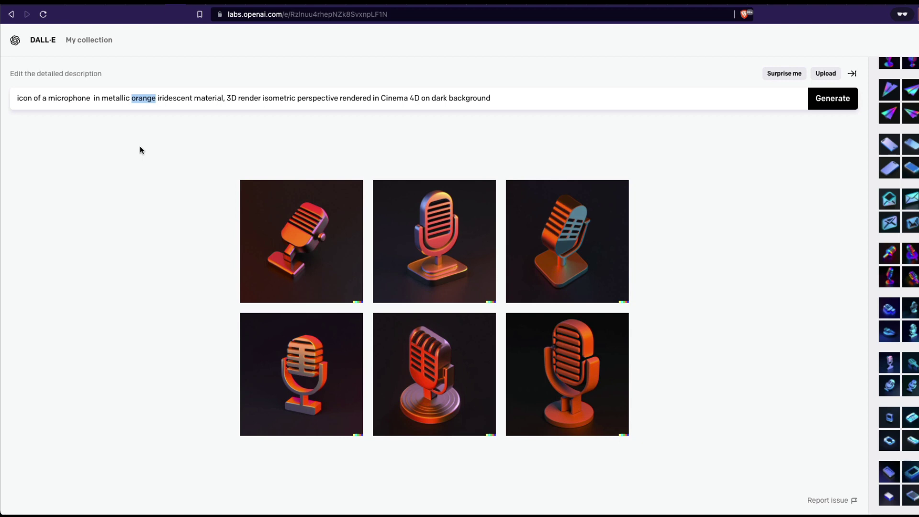
pyautogui.doubleClick(66, 99)
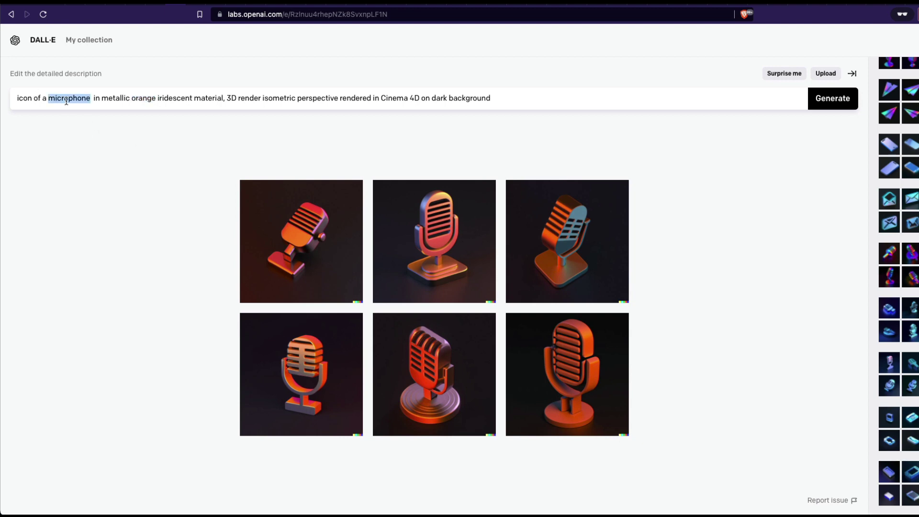
pyautogui.press('BackSpace')
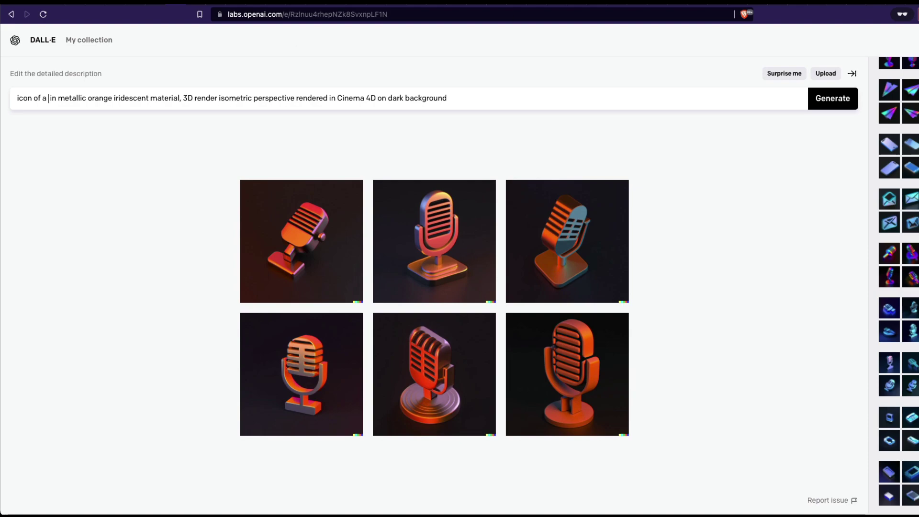
pyautogui.press('super+shift+n')
# Search DuckDuckGo images for 'phone ui icons'
pyautogui.write('phone ui icons')
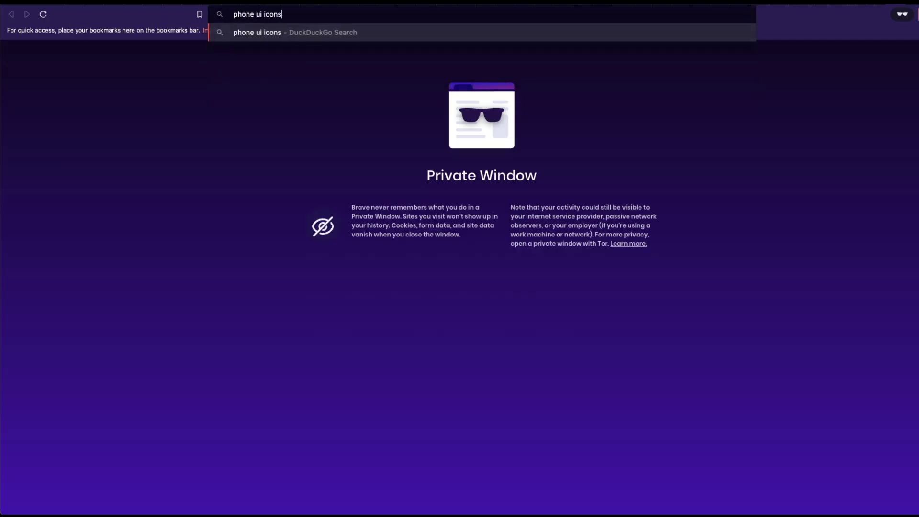
pyautogui.press('Return')
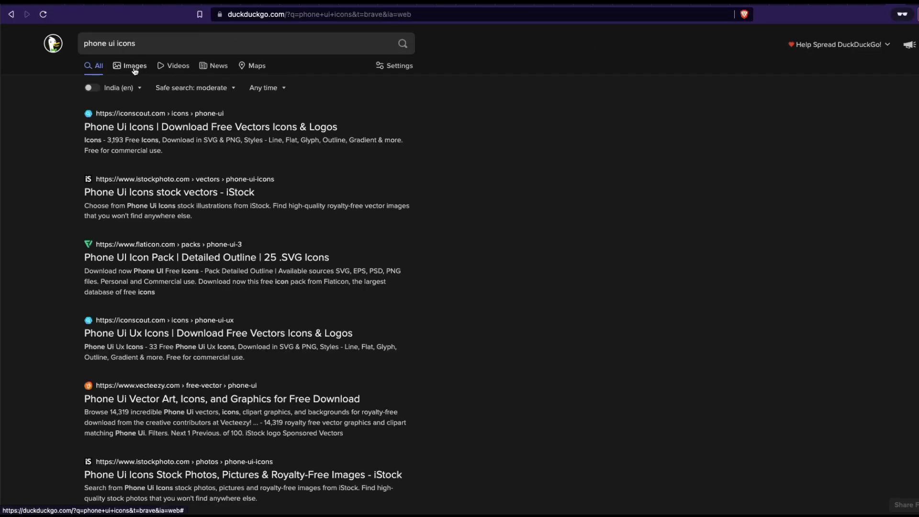
pyautogui.click(131, 71)
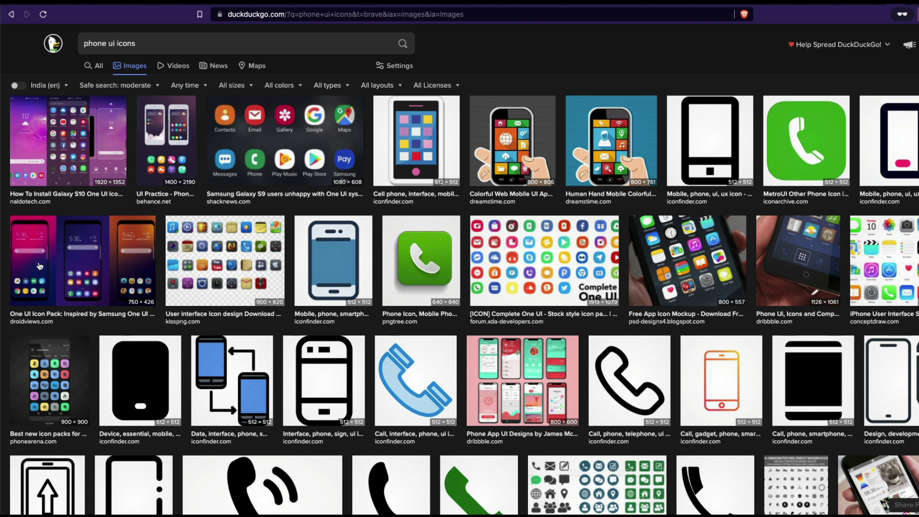
# Preview icon pack results, ending on the Galaxy S10 One UI icon pack image
pyautogui.click(50, 373)
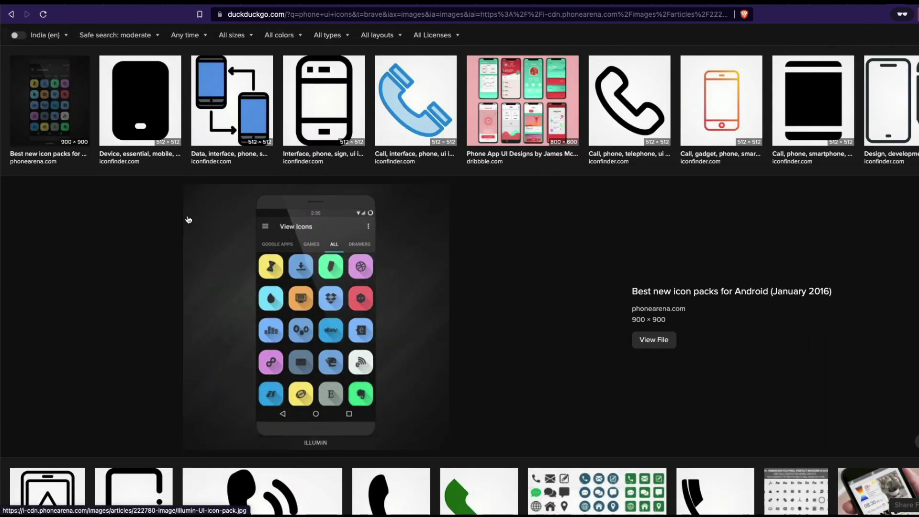
pyautogui.scroll(-6, 318, 242)
pyautogui.scroll(8, 319, 242)
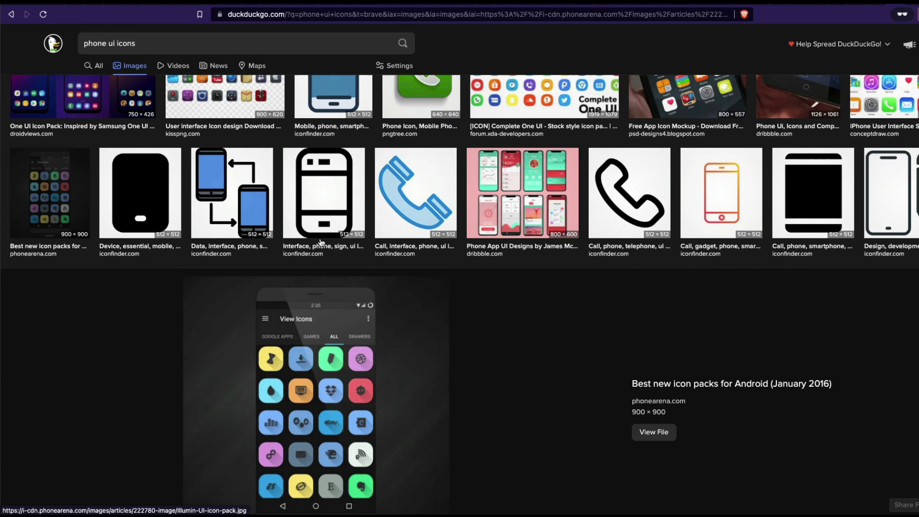
pyautogui.scroll(-10, 320, 242)
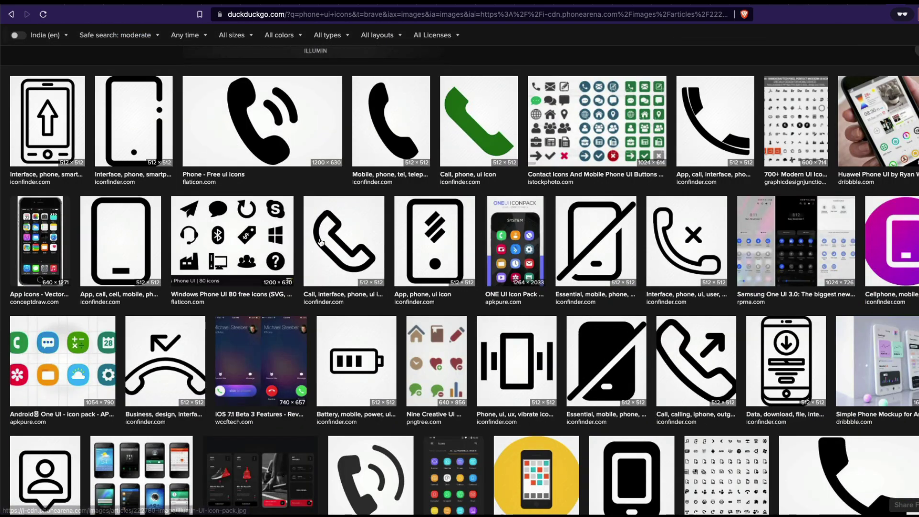
pyautogui.scroll(10, 91, 226)
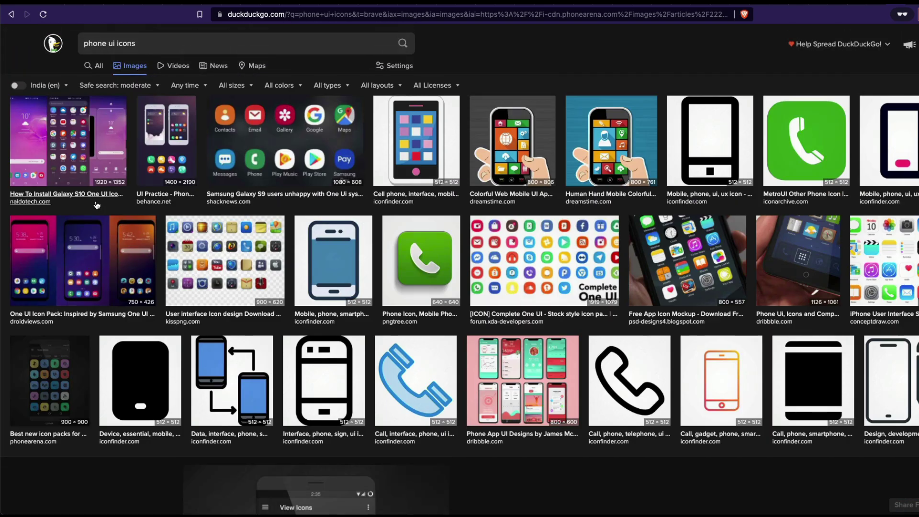
pyautogui.click(86, 159)
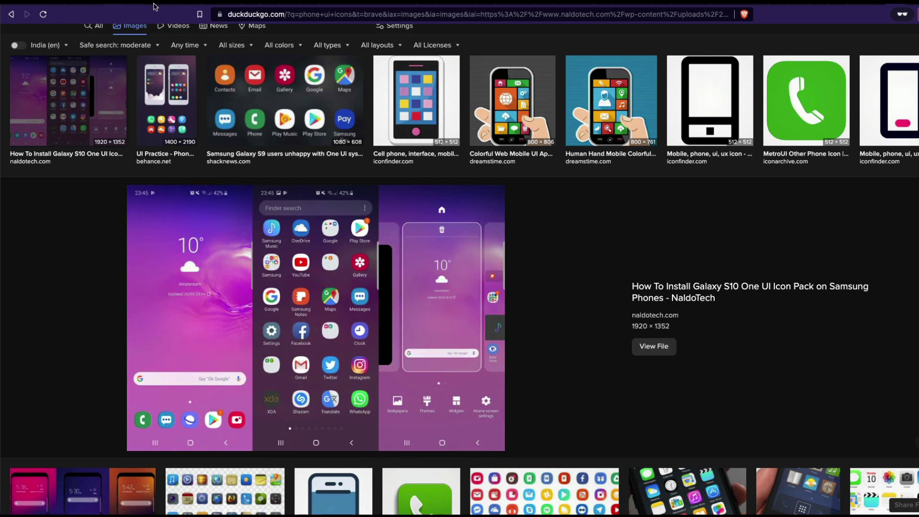
# Fill the prompt's blank subject with 'music note' and generate
pyautogui.click(192, 2)
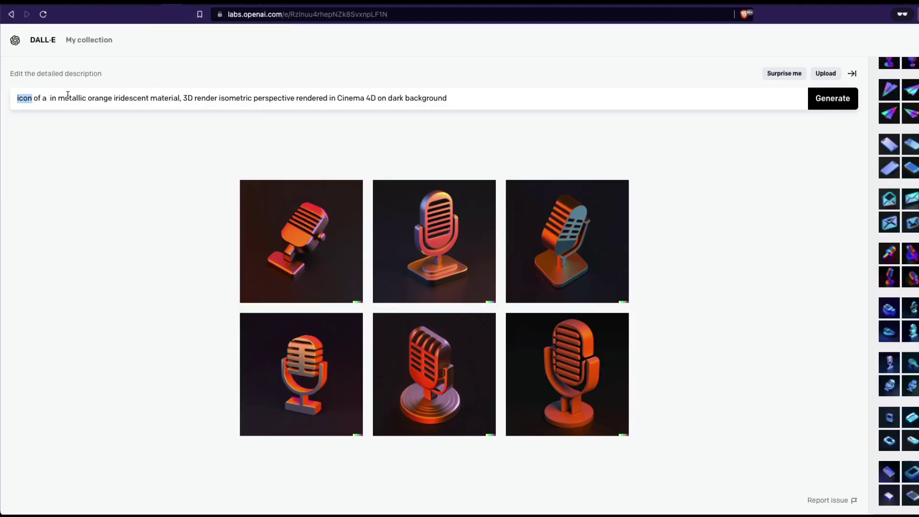
pyautogui.click(46, 99)
pyautogui.write('mu')
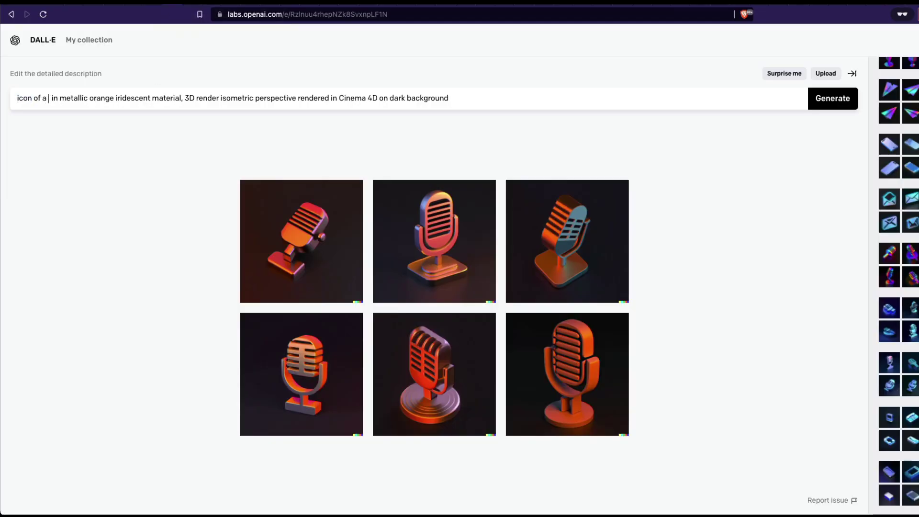
pyautogui.write('sic note')
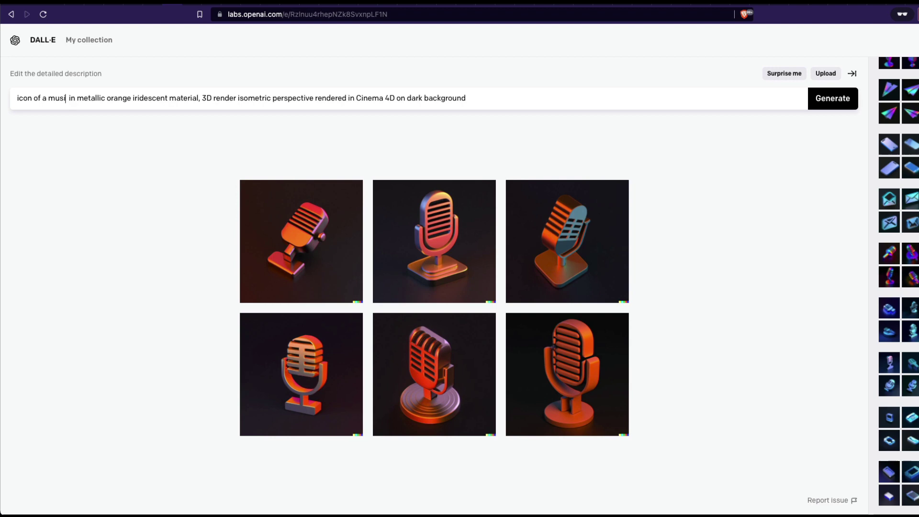
pyautogui.click(826, 105)
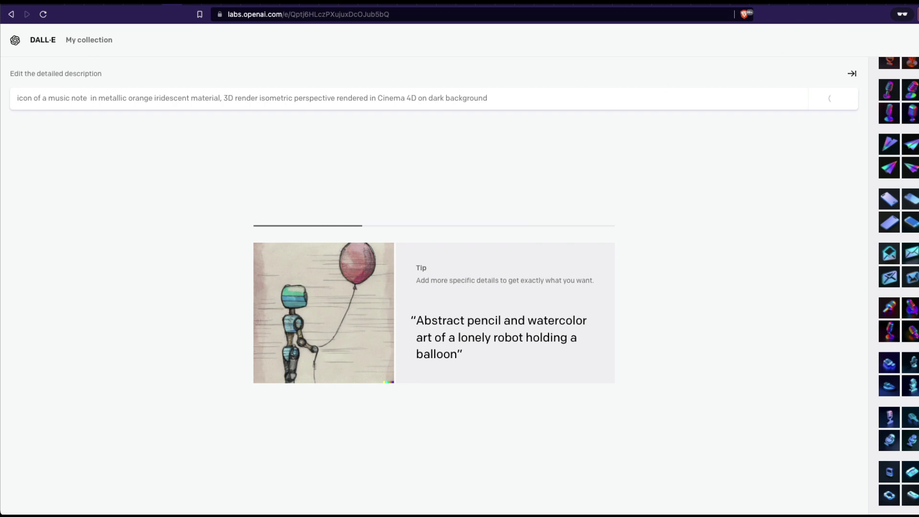
# Browse the six music note results at full size, then return to the grid
pyautogui.hotkey('ctrl', 'Tab')
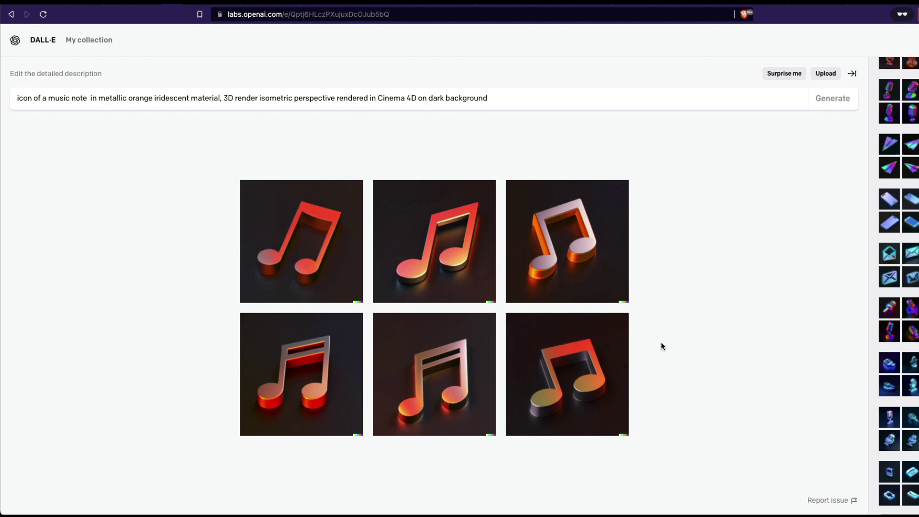
pyautogui.click(596, 277)
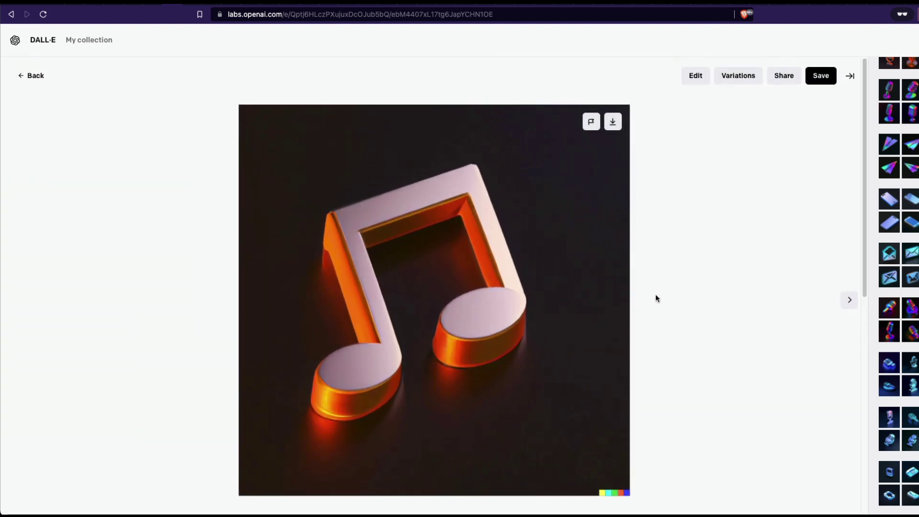
pyautogui.press('Right')
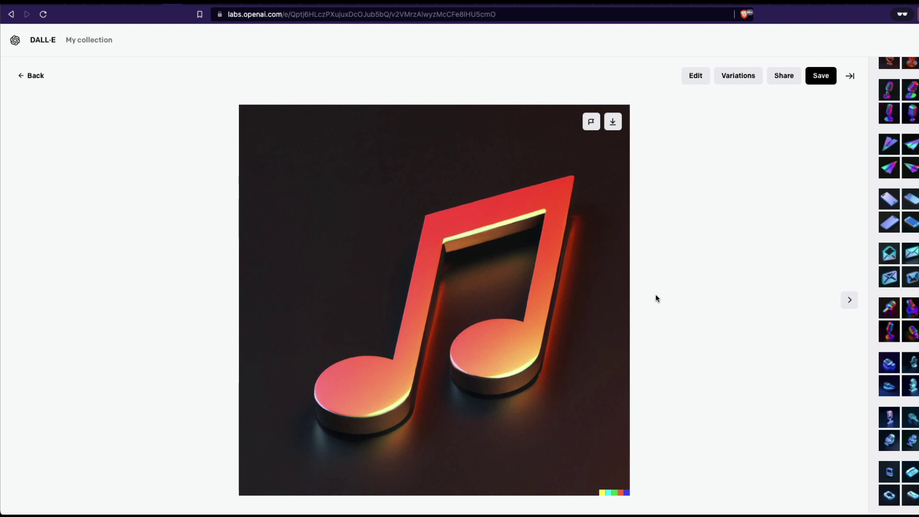
pyautogui.press('Left')
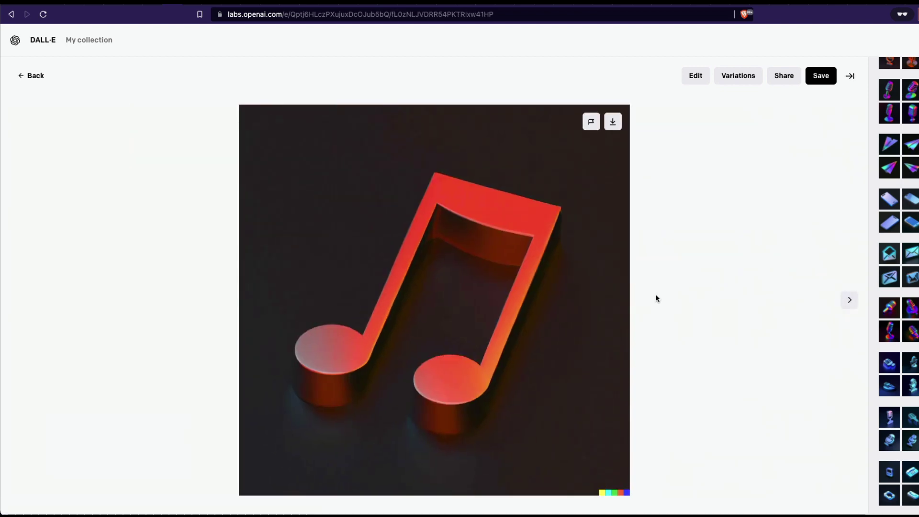
pyautogui.press('Escape')
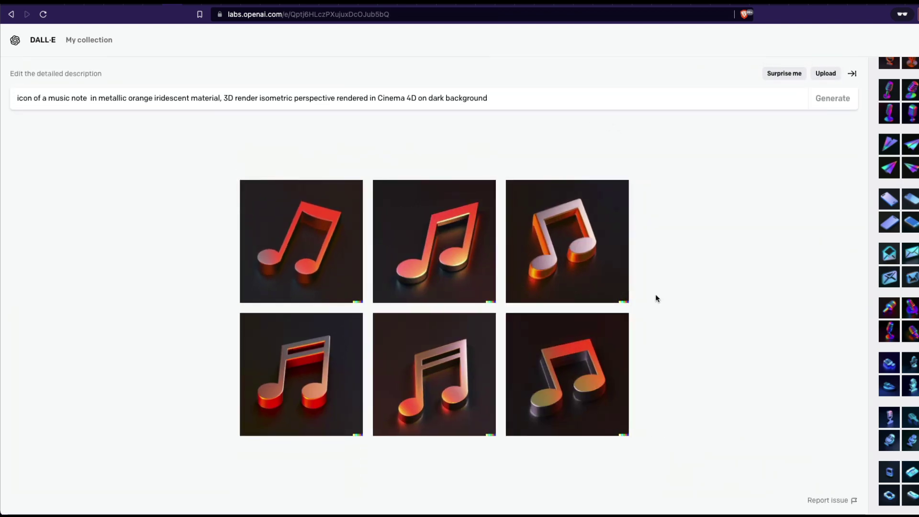
# Replace 'music note' with 'gear' in the prompt and generate the gear icons
pyautogui.doubleClick(60, 101)
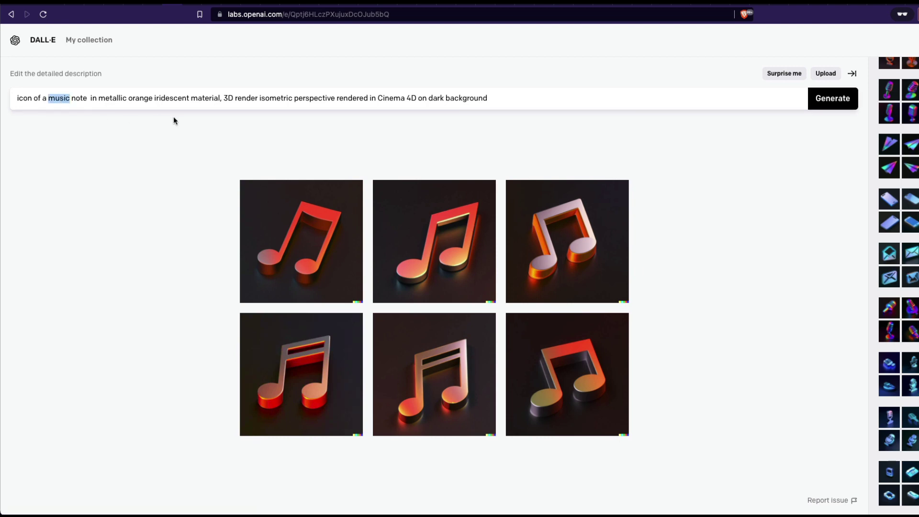
pyautogui.hotkey('shift', 'Right')
pyautogui.hotkey('shift', 'Right')
pyautogui.hotkey('shift', 'Right')
pyautogui.hotkey('shift', 'Right')
pyautogui.hotkey('shift', 'Right')
pyautogui.hotkey('shift', 'Right')
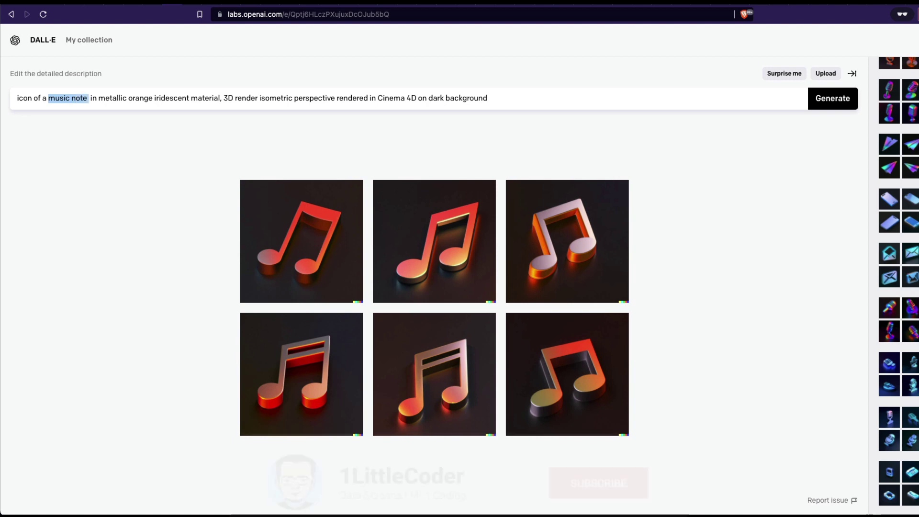
pyautogui.press('BackSpace')
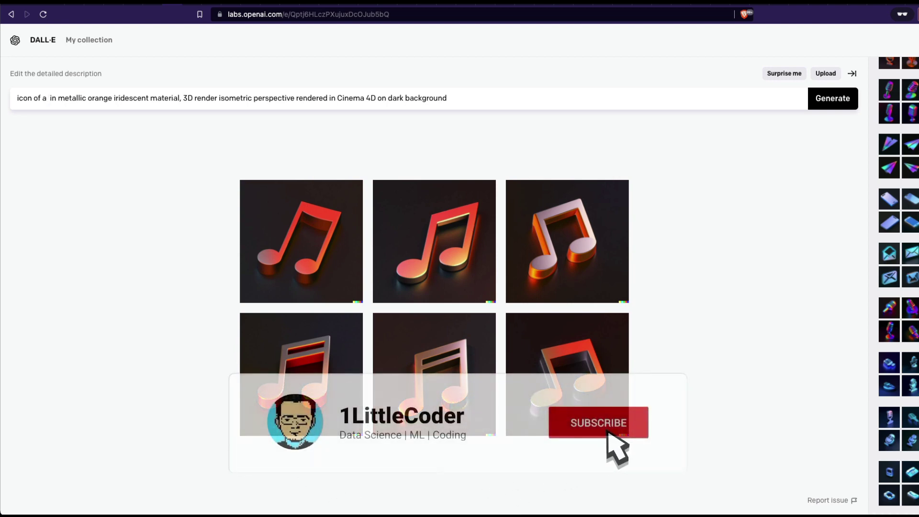
pyautogui.write('ro')
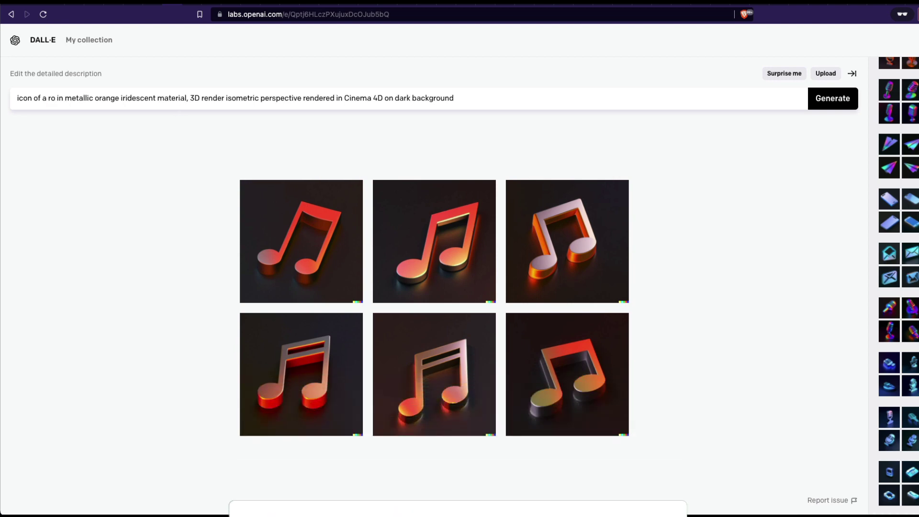
pyautogui.write('bot')
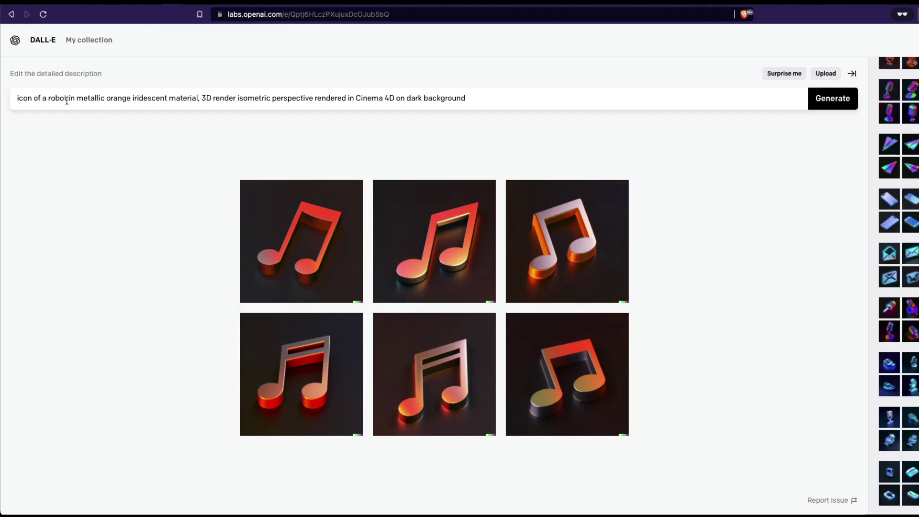
pyautogui.doubleClick(66, 99)
pyautogui.write('gear')
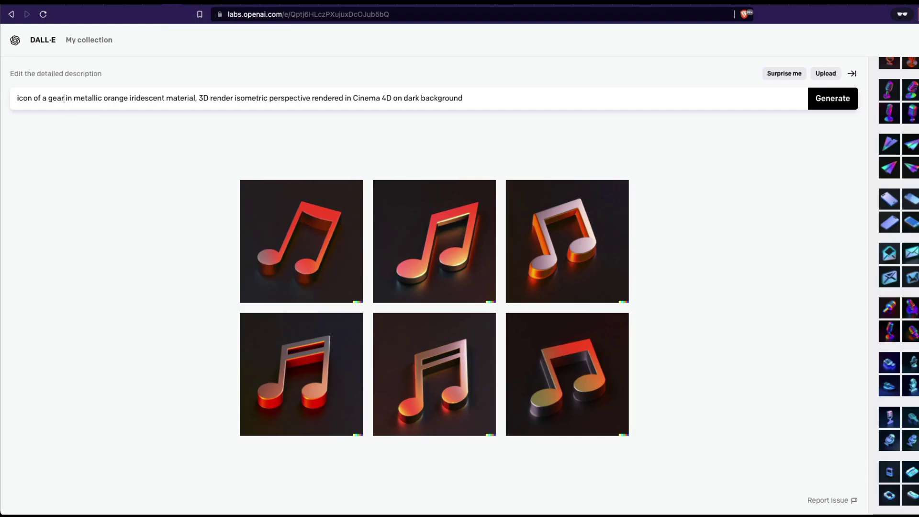
pyautogui.press('Return')
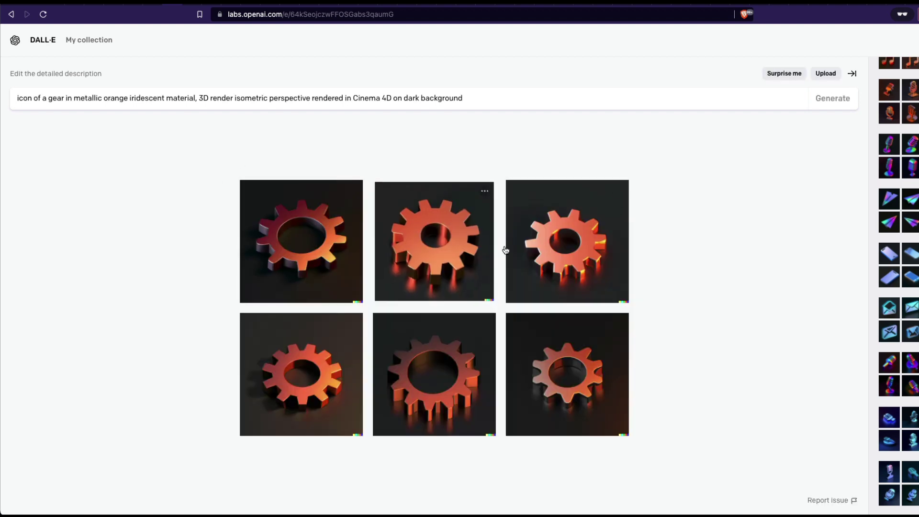
pyautogui.click(535, 243)
pyautogui.press('Right')
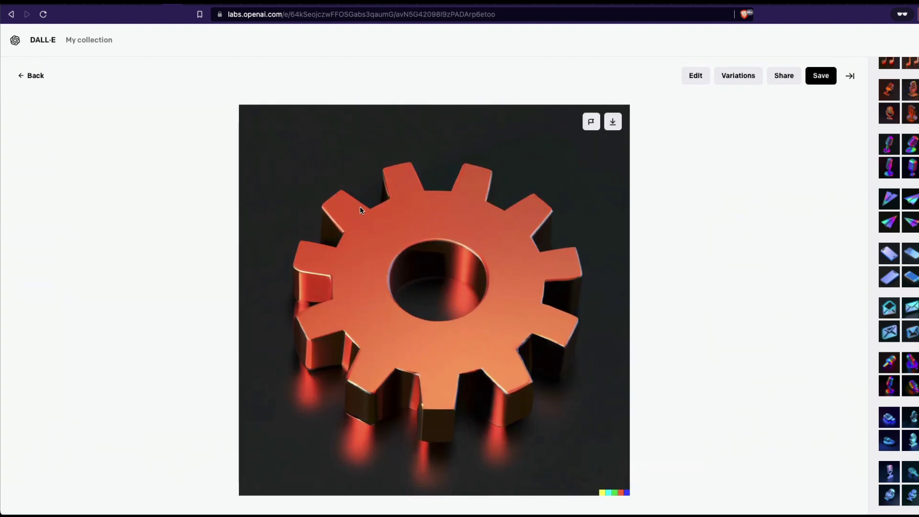
pyautogui.press('Right')
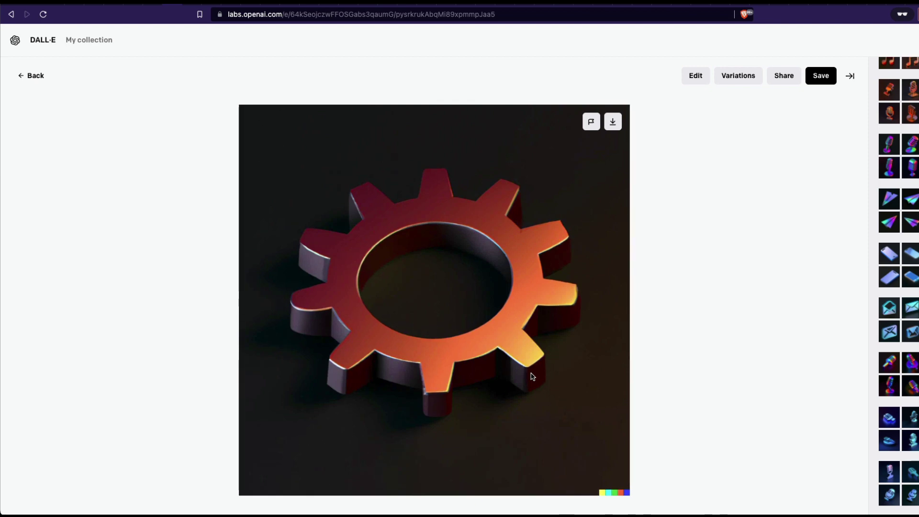
pyautogui.press('Escape')
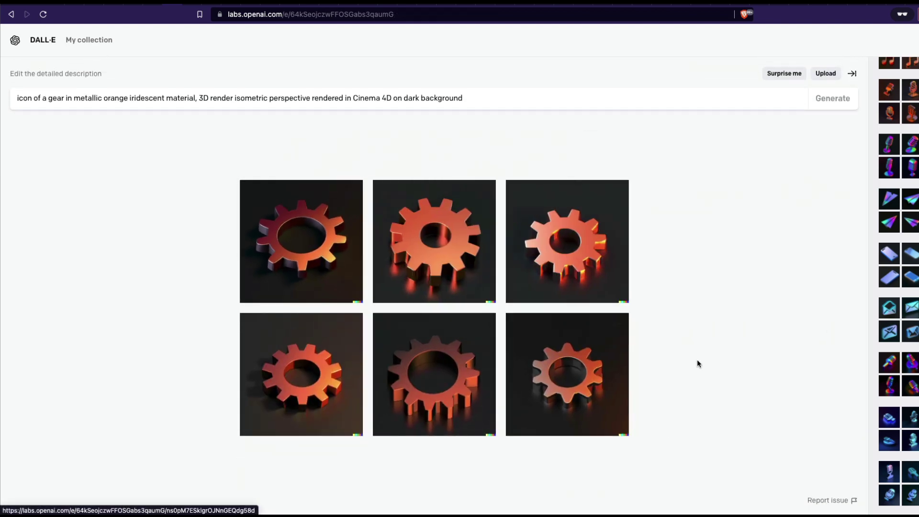
pyautogui.click(268, 408)
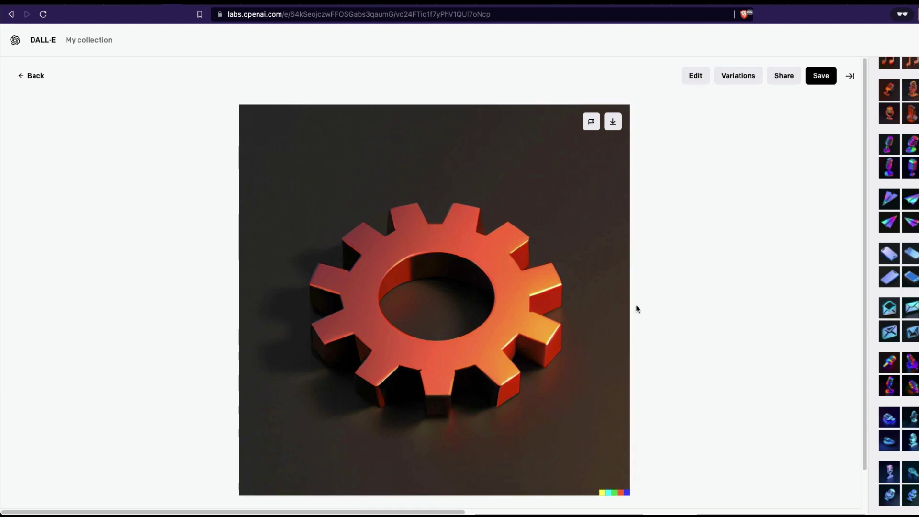
pyautogui.press('Escape')
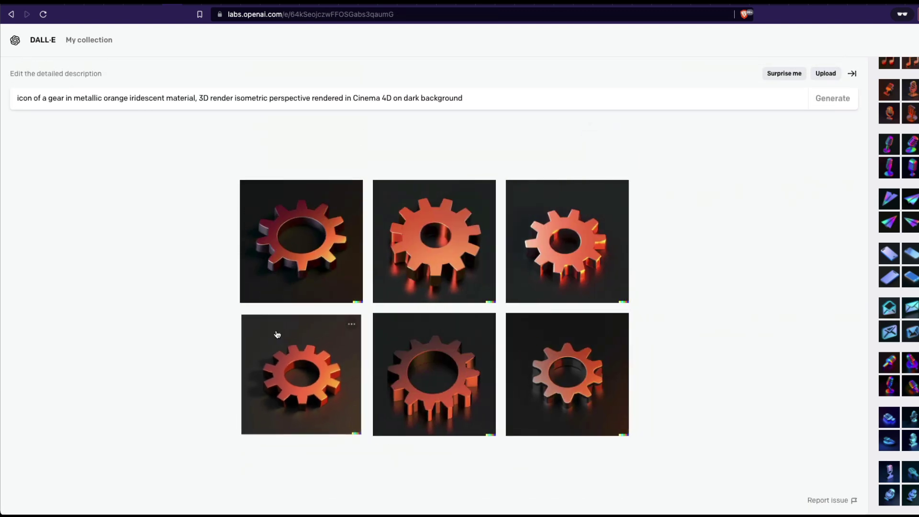